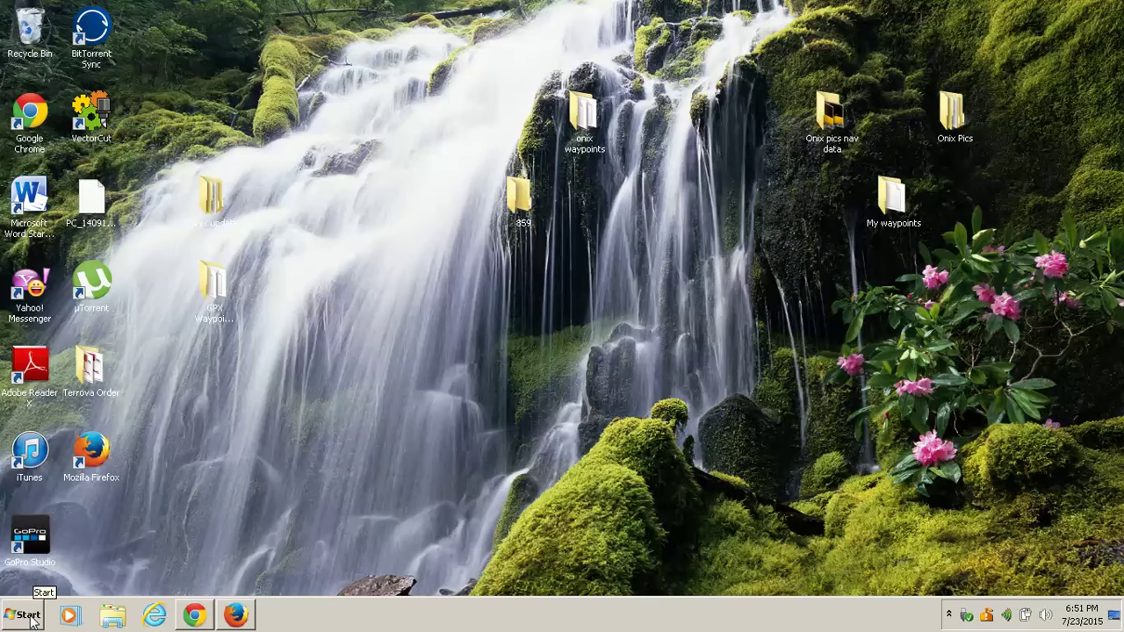
Open Computer and bring up the Format dialog for the SD / MMC (D:) card
{"action": "left_click", "coordinate": [29, 615]}
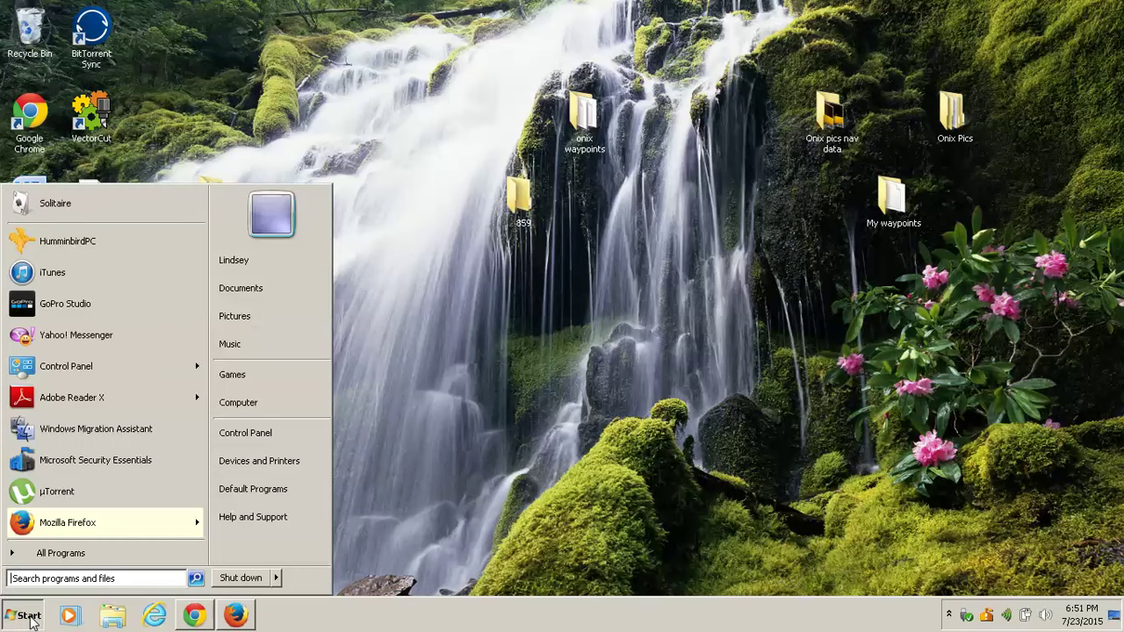
{"action": "left_click", "coordinate": [284, 404]}
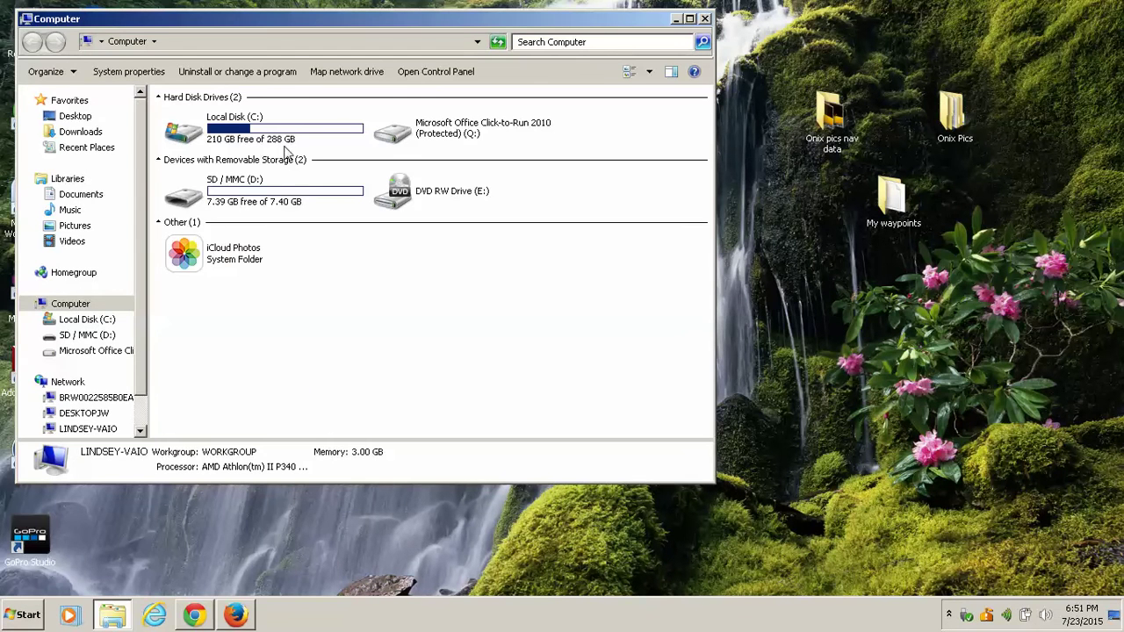
{"action": "mouse_move", "coordinate": [272, 200]}
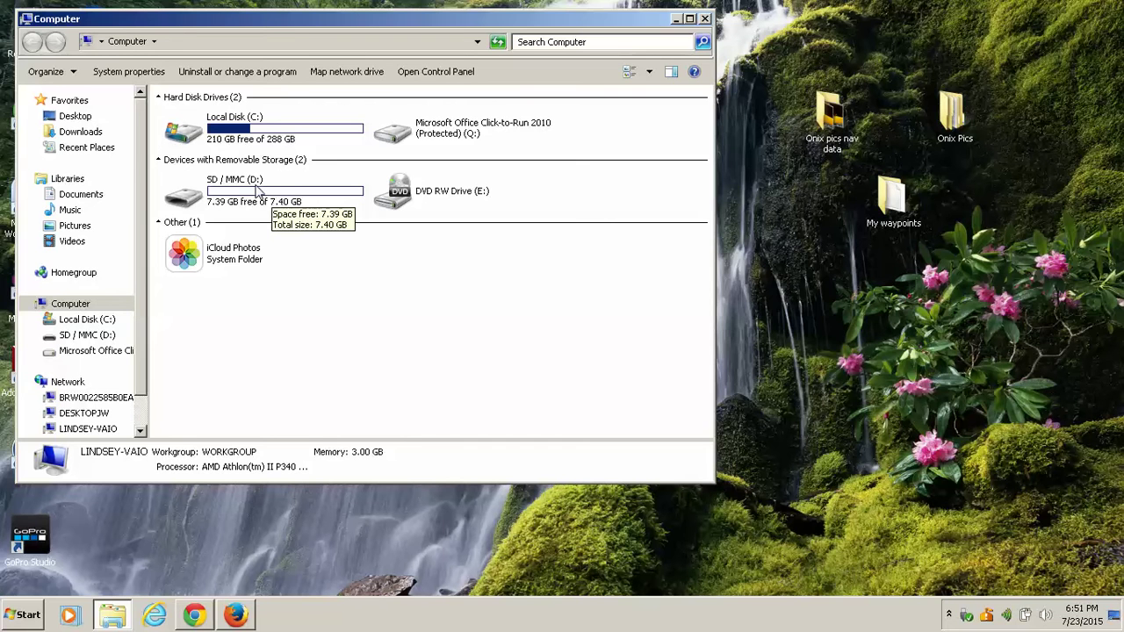
{"action": "mouse_move", "coordinate": [270, 141]}
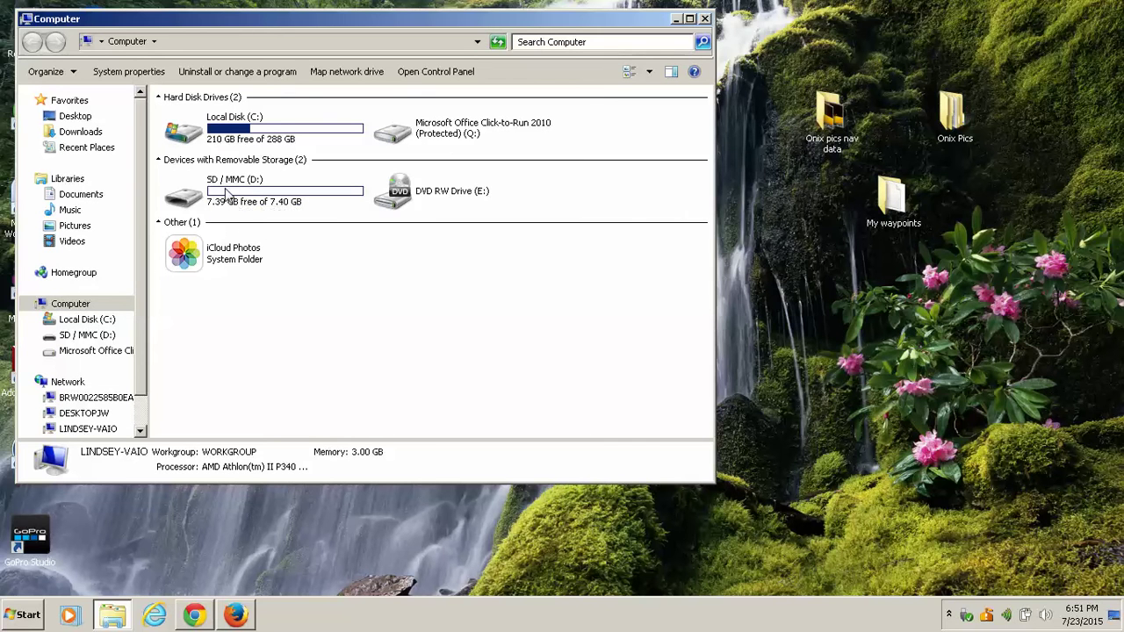
{"action": "left_click", "coordinate": [247, 197]}
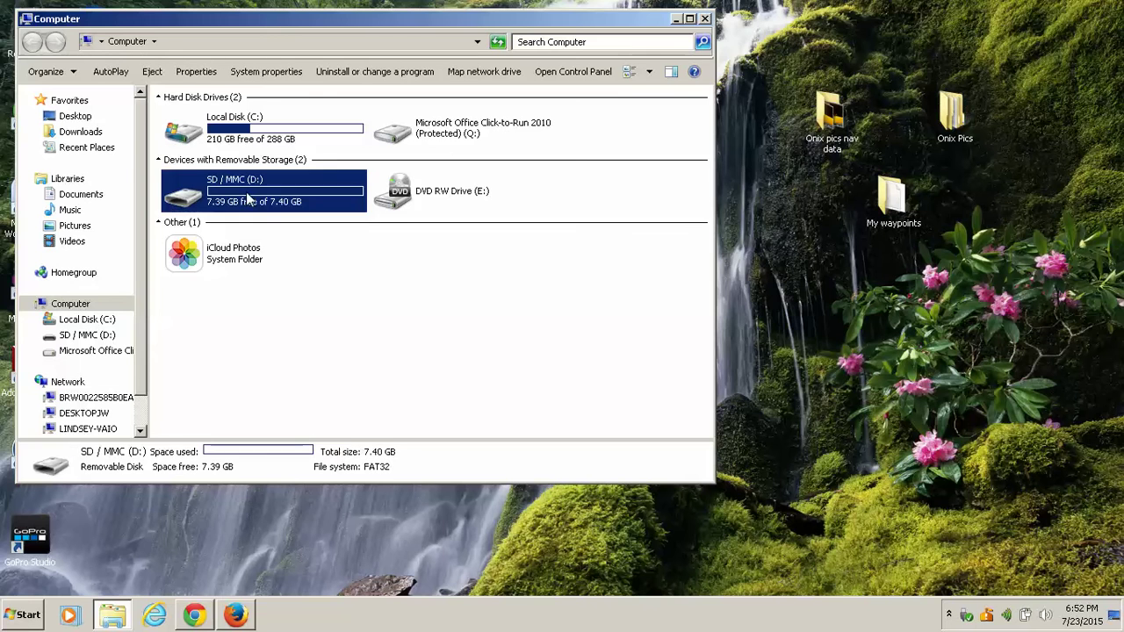
{"action": "right_click", "coordinate": [248, 195]}
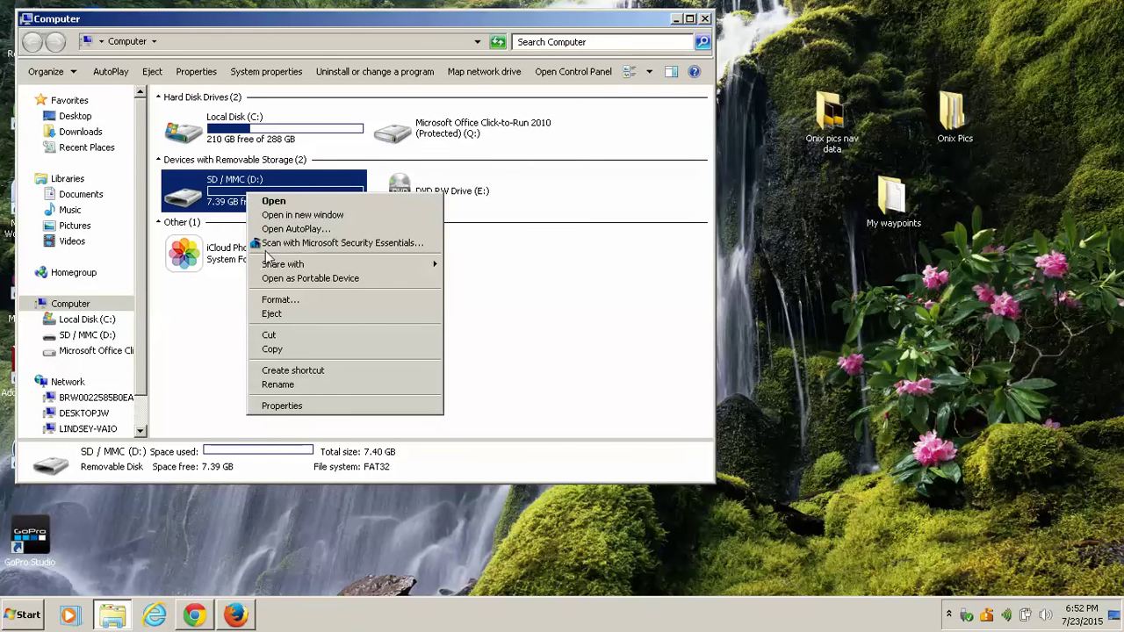
{"action": "left_click", "coordinate": [287, 300]}
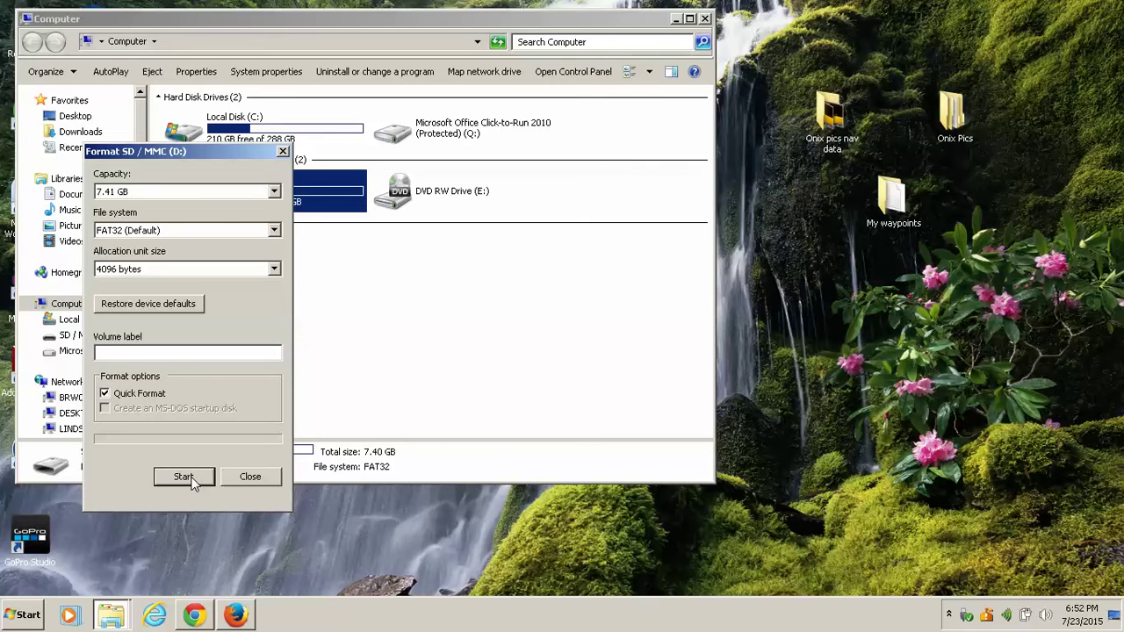
Quick-format the SD / MMC (D:) card as FAT32, then close the Format dialog and Computer window
{"action": "left_click", "coordinate": [183, 477]}
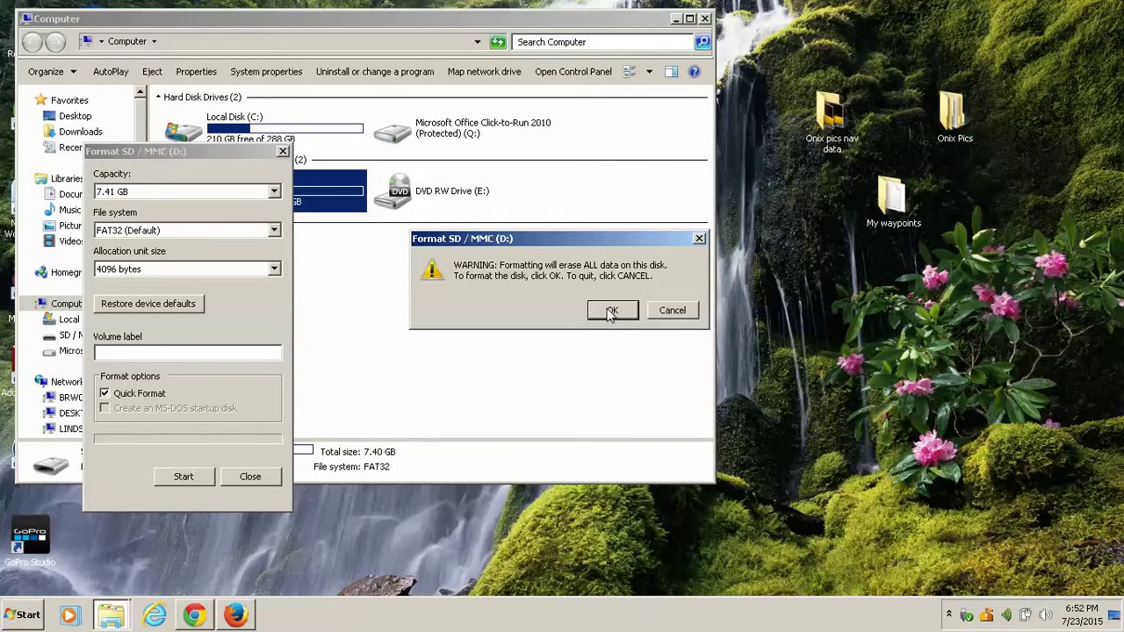
{"action": "left_click", "coordinate": [612, 312]}
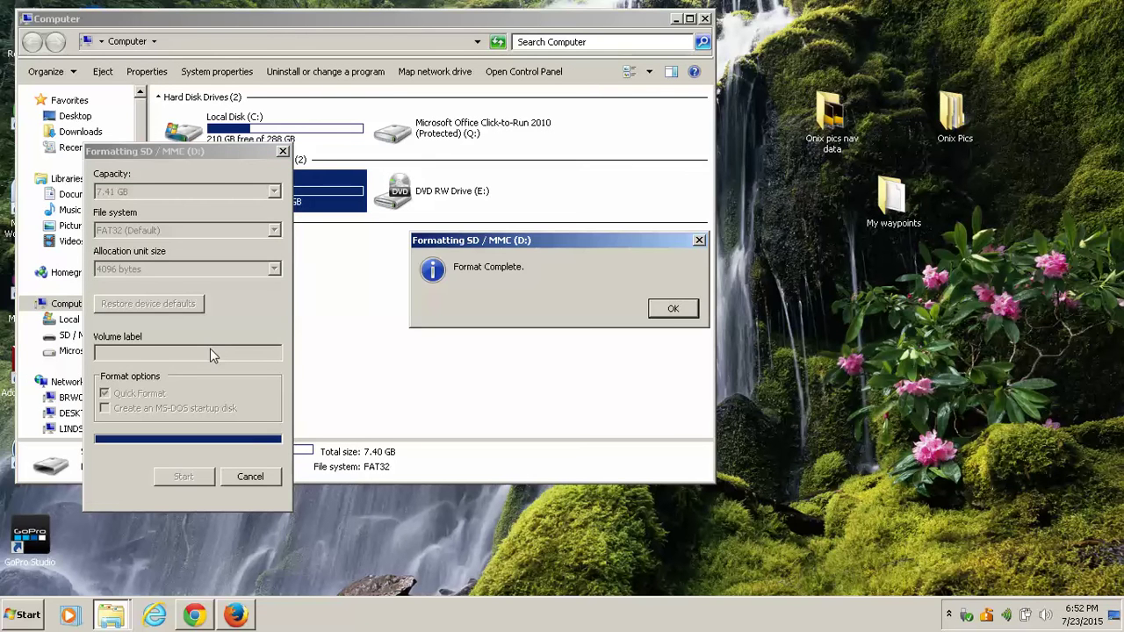
{"action": "left_click", "coordinate": [671, 309]}
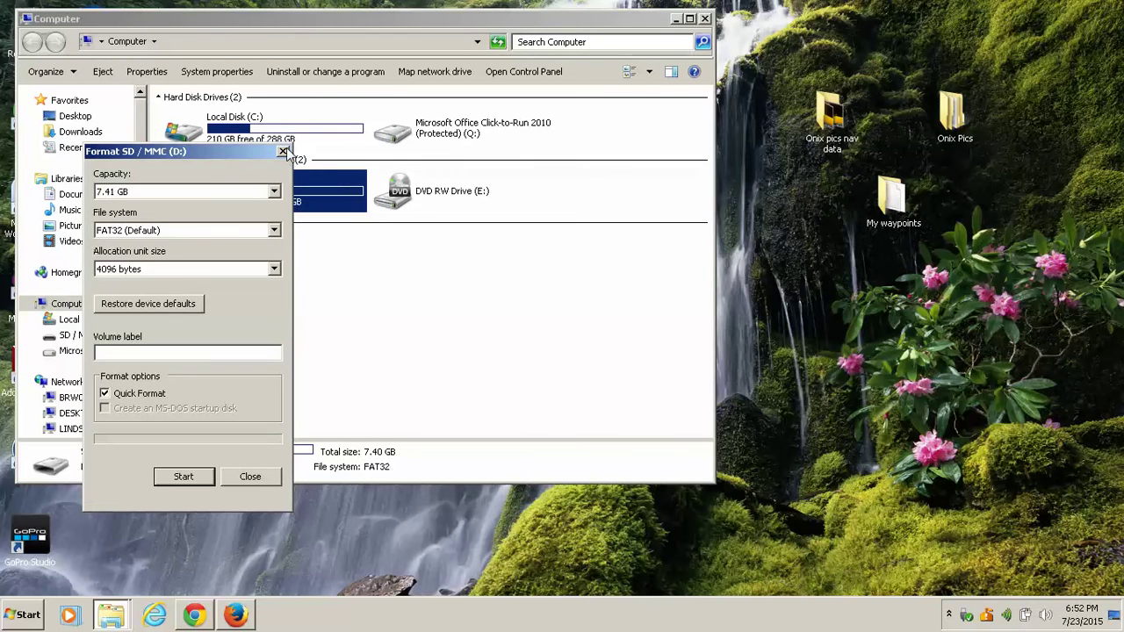
{"action": "left_click", "coordinate": [283, 151]}
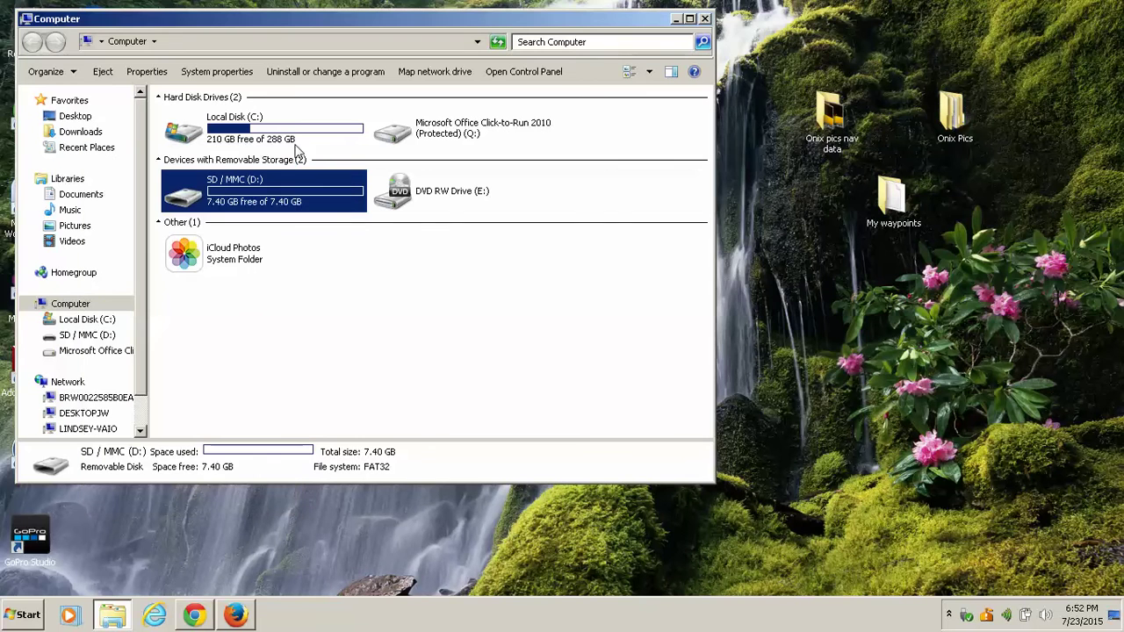
{"action": "left_click", "coordinate": [705, 18]}
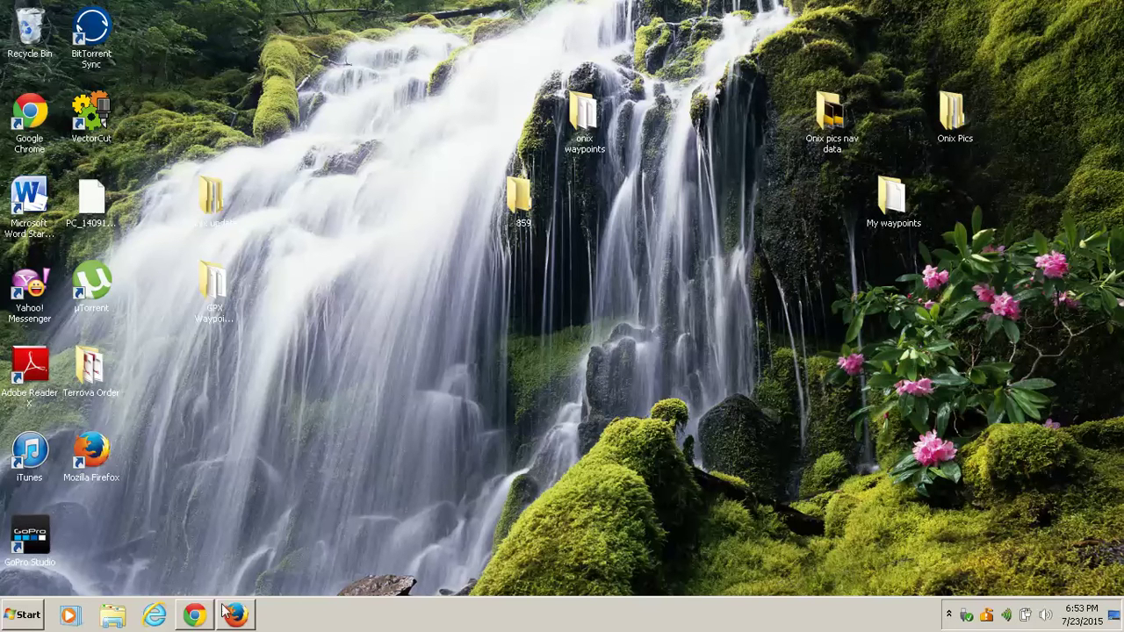
{"action": "mouse_move", "coordinate": [237, 617]}
{"action": "left_click", "coordinate": [205, 619]}
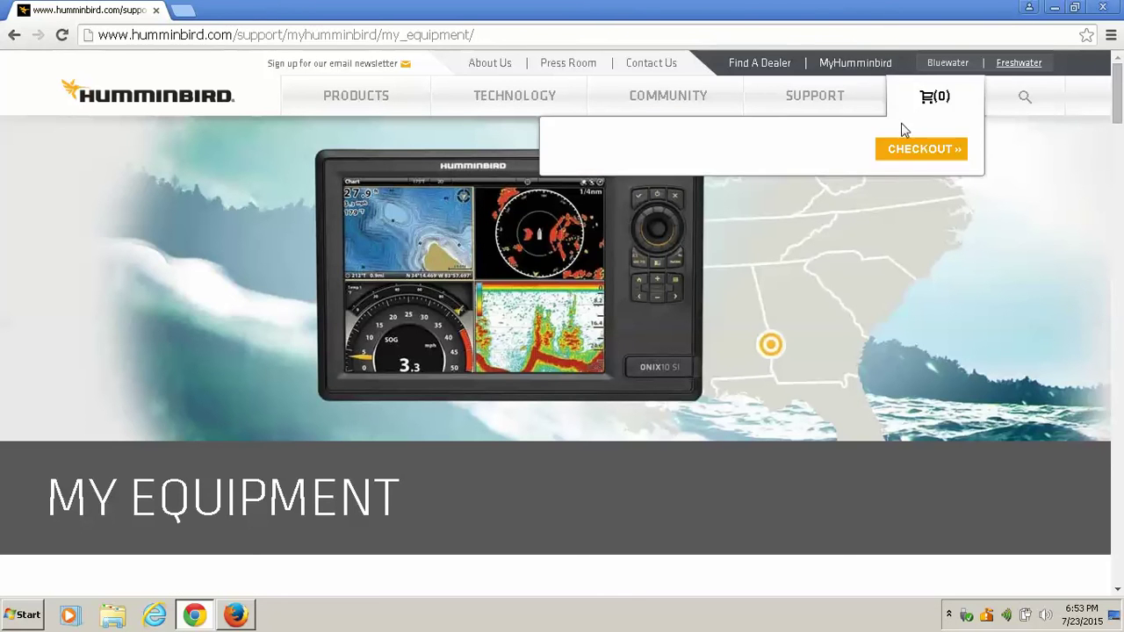
Scroll Chrome's Humminbird page down to the My Equipment table of registered products
{"action": "scroll", "coordinate": [1118, 83], "scroll_direction": "down", "scroll_amount": 1}
{"action": "left_click_drag", "start_coordinate": [1117, 79], "coordinate": [1119, 125]}
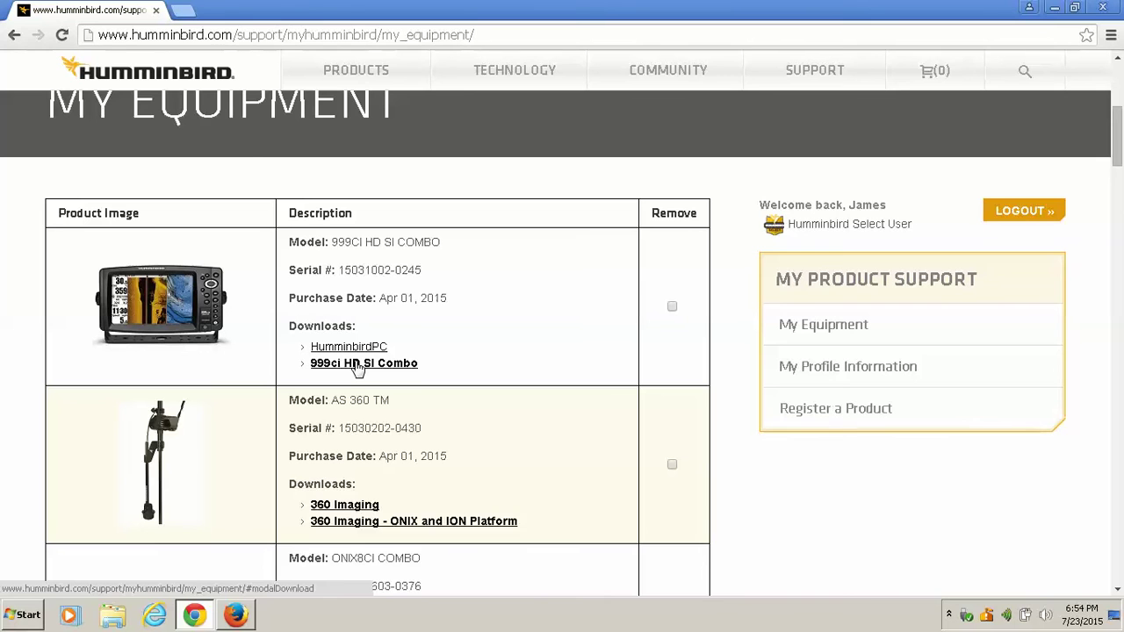
Read the 999ci HD SI Combo v7.650 SD card instructions and download the firmware .bin
{"action": "left_click", "coordinate": [358, 365]}
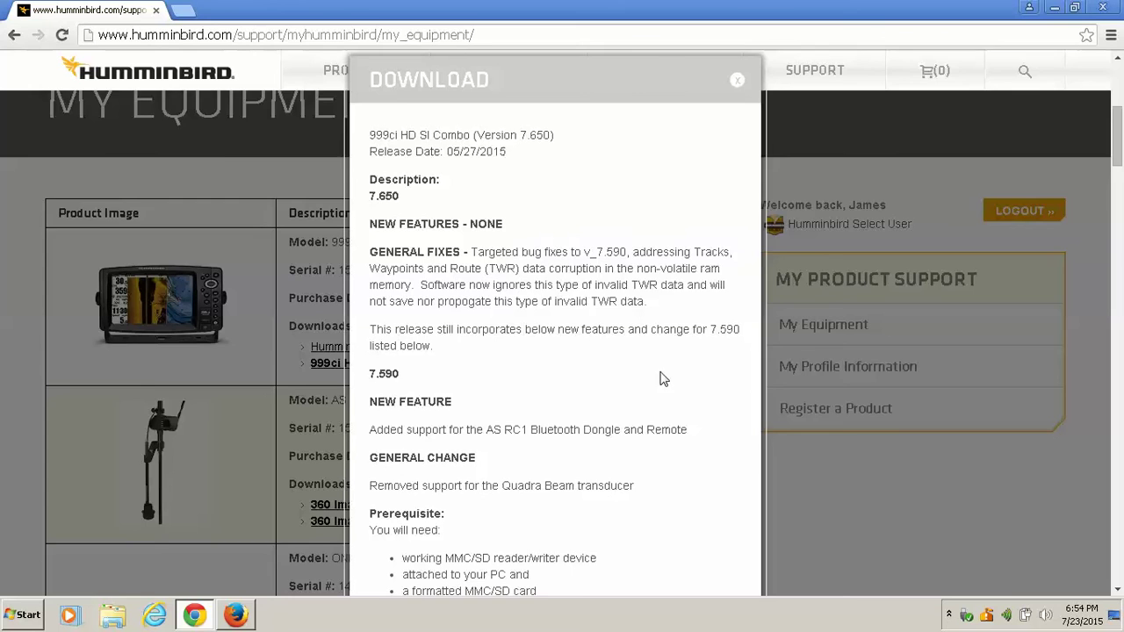
{"action": "scroll", "coordinate": [665, 378], "scroll_direction": "down", "scroll_amount": 2}
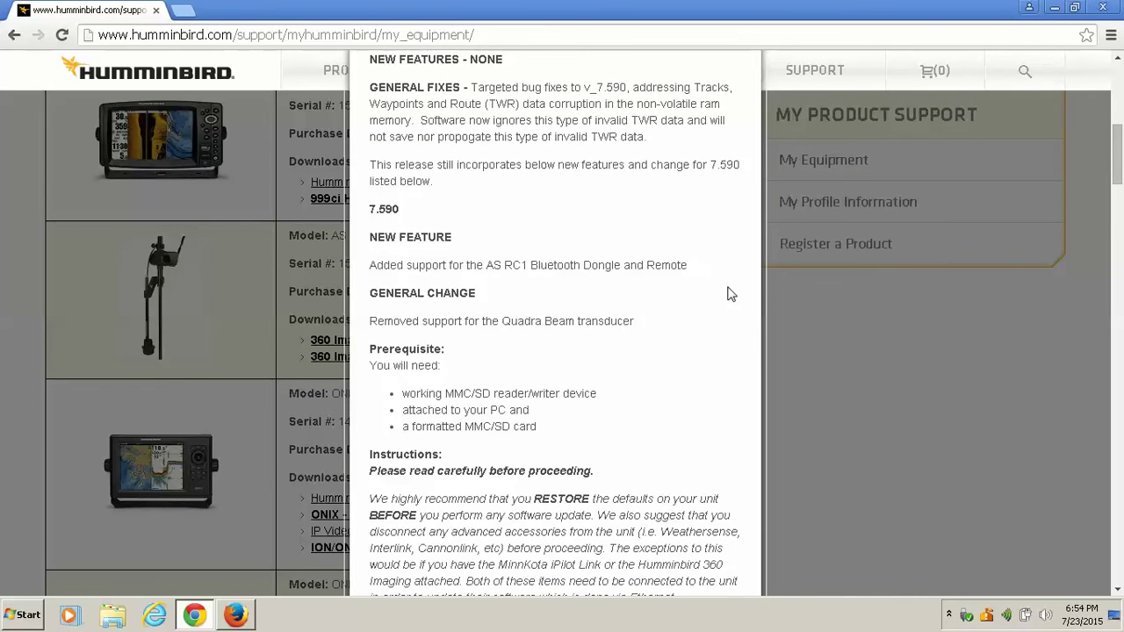
{"action": "scroll", "coordinate": [730, 294], "scroll_direction": "down", "scroll_amount": 2}
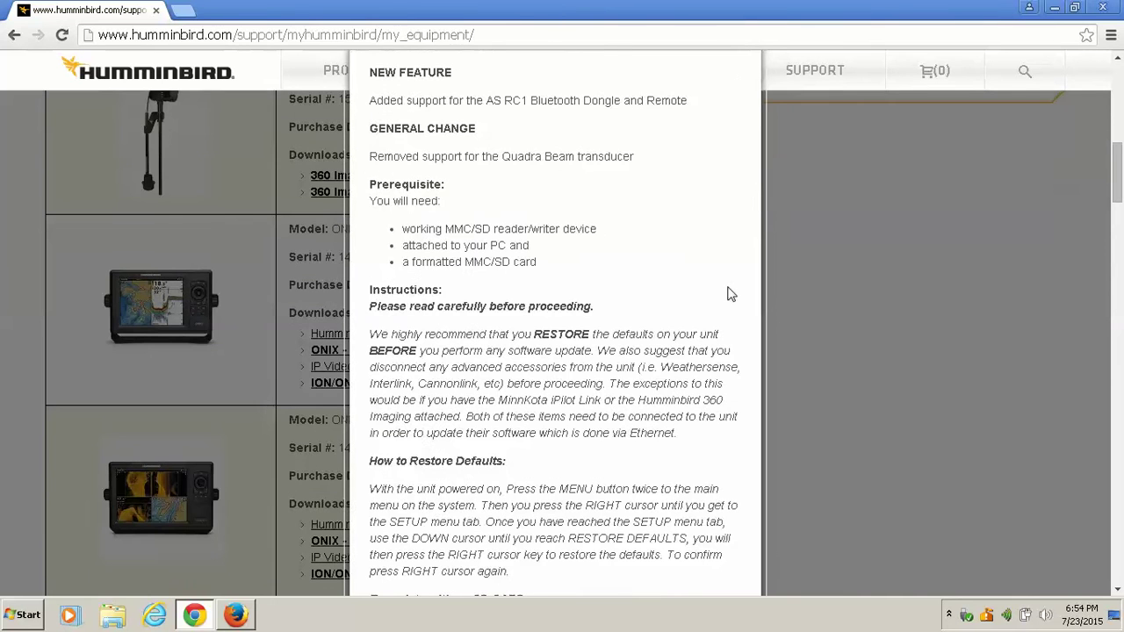
{"action": "scroll", "coordinate": [731, 294], "scroll_direction": "down", "scroll_amount": 1}
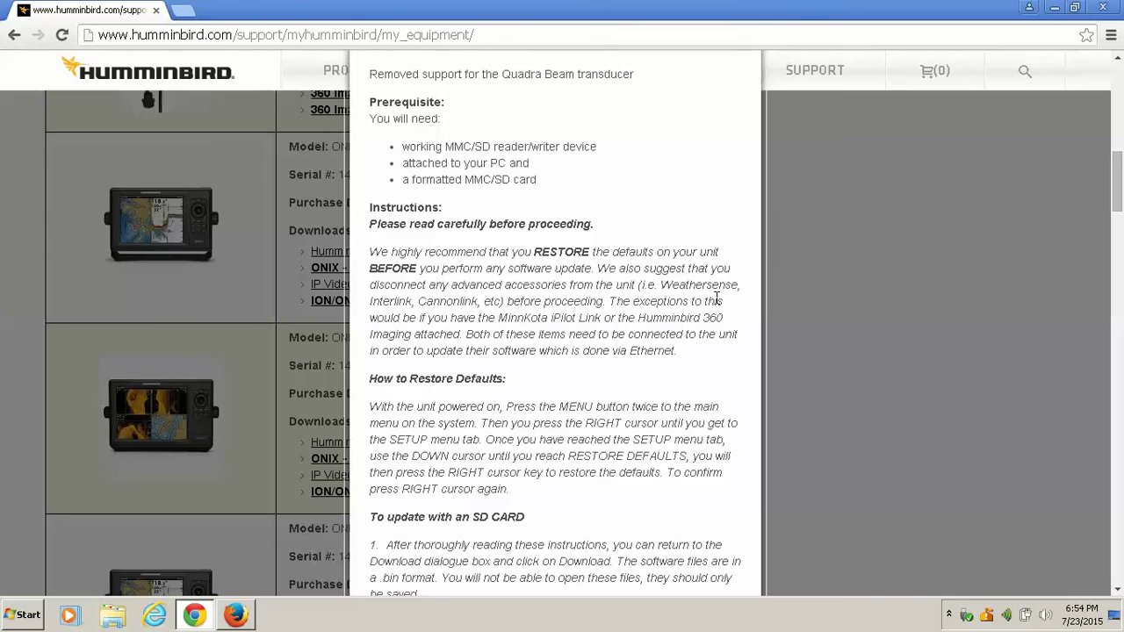
{"action": "scroll", "coordinate": [717, 299], "scroll_direction": "down", "scroll_amount": 3}
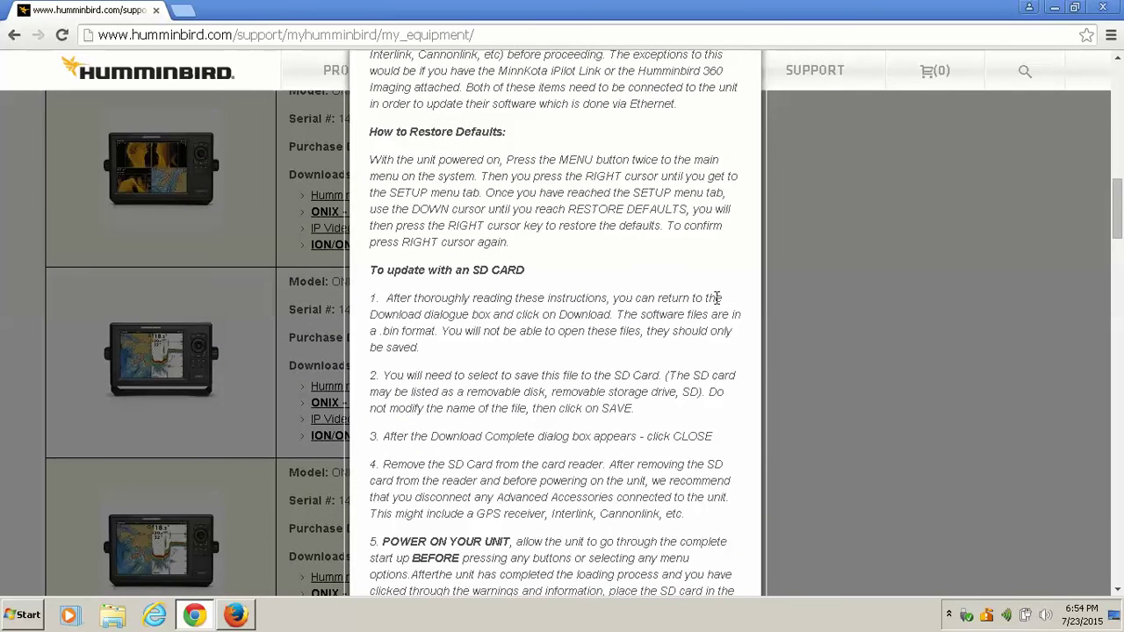
{"action": "scroll", "coordinate": [717, 298], "scroll_direction": "down", "scroll_amount": 3}
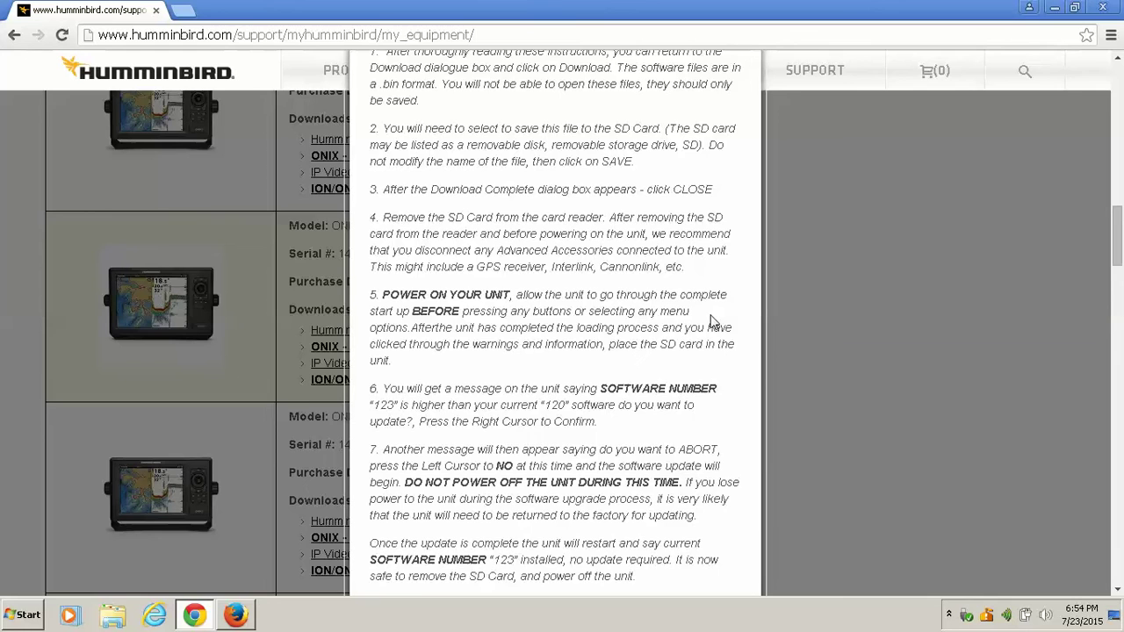
{"action": "scroll", "coordinate": [713, 321], "scroll_direction": "down", "scroll_amount": 2}
{"action": "scroll", "coordinate": [711, 315], "scroll_direction": "down", "scroll_amount": 1}
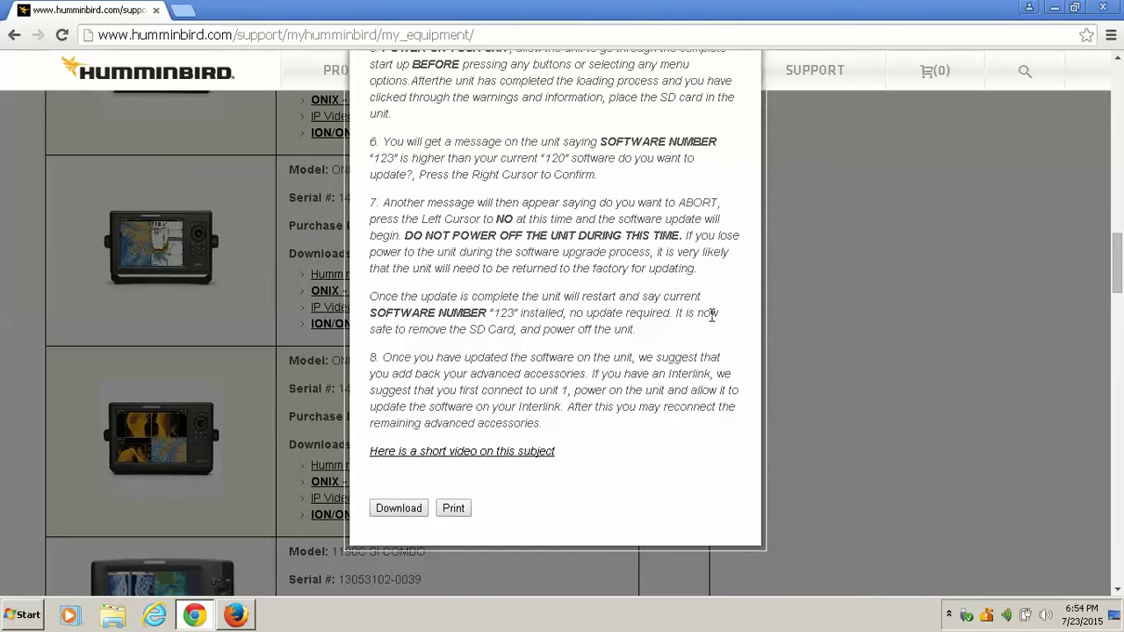
{"action": "left_click", "coordinate": [402, 514]}
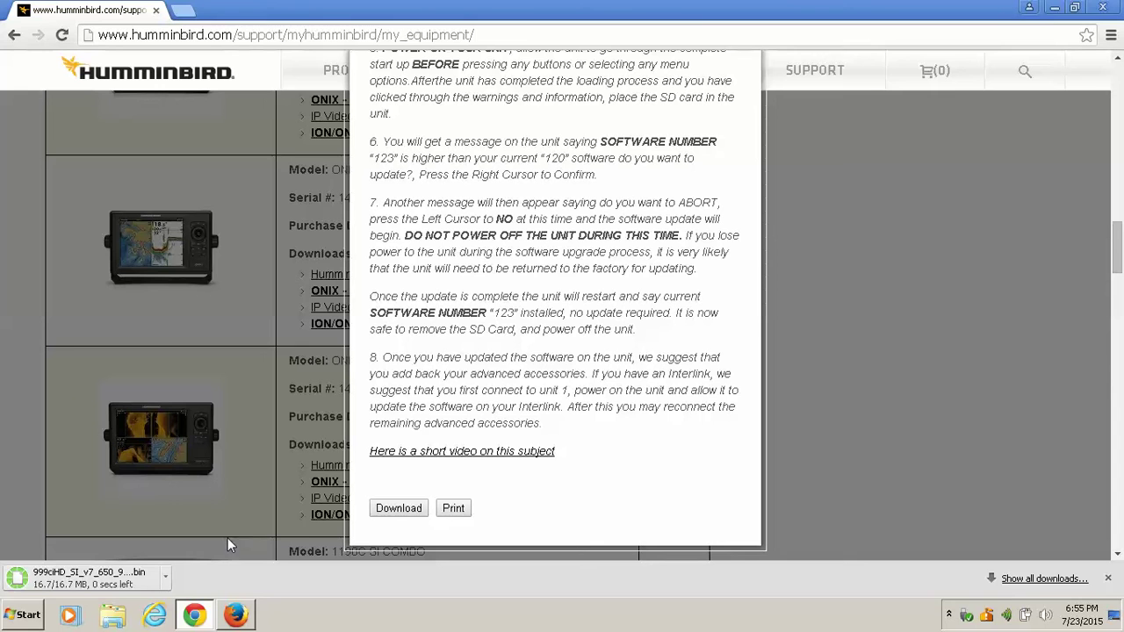
Show the downloaded 999ciHD_SI_v7_650 .bin file in its Downloads folder
{"action": "left_click", "coordinate": [166, 578]}
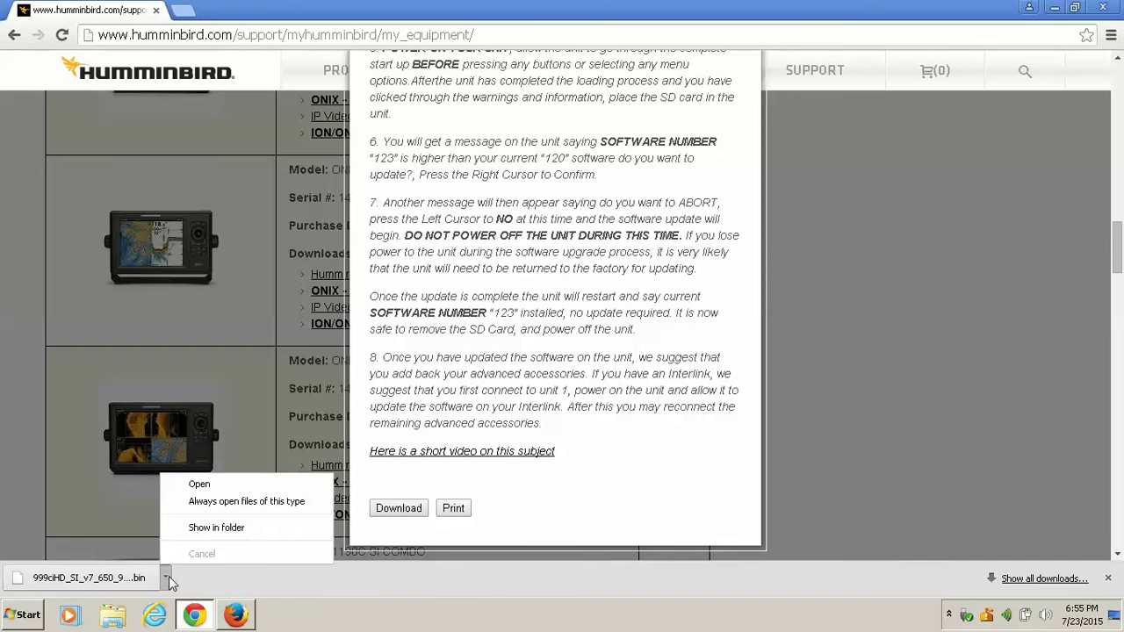
{"action": "left_click", "coordinate": [224, 529]}
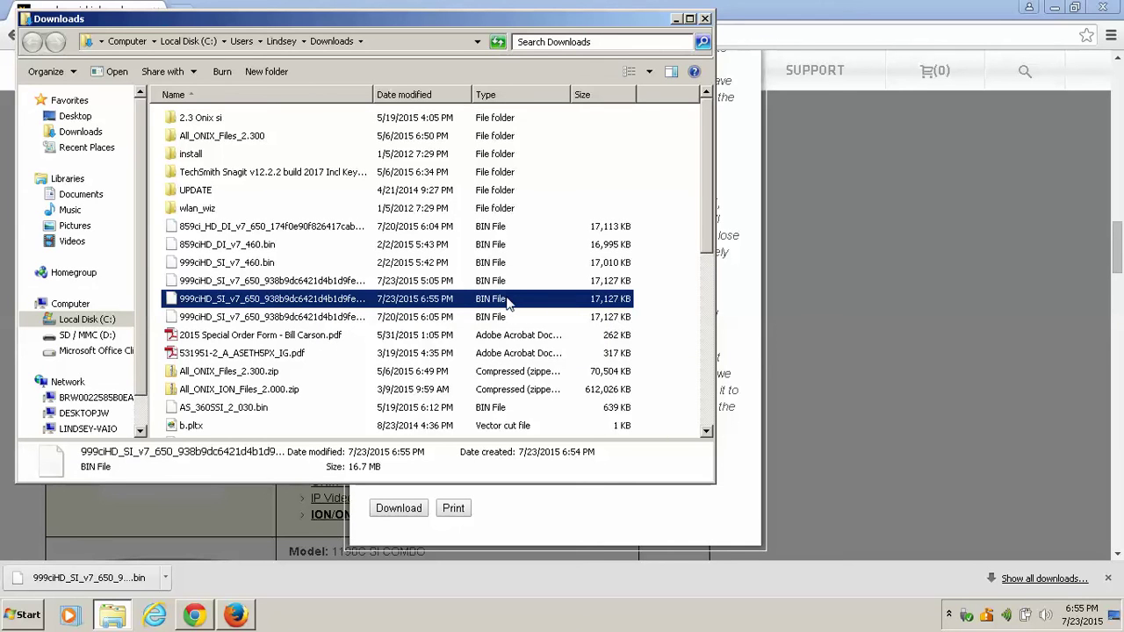
Send the 999ciHD_SI_v7_650 .bin file to the SD / MMC (D:) card and close Downloads
{"action": "right_click", "coordinate": [303, 303]}
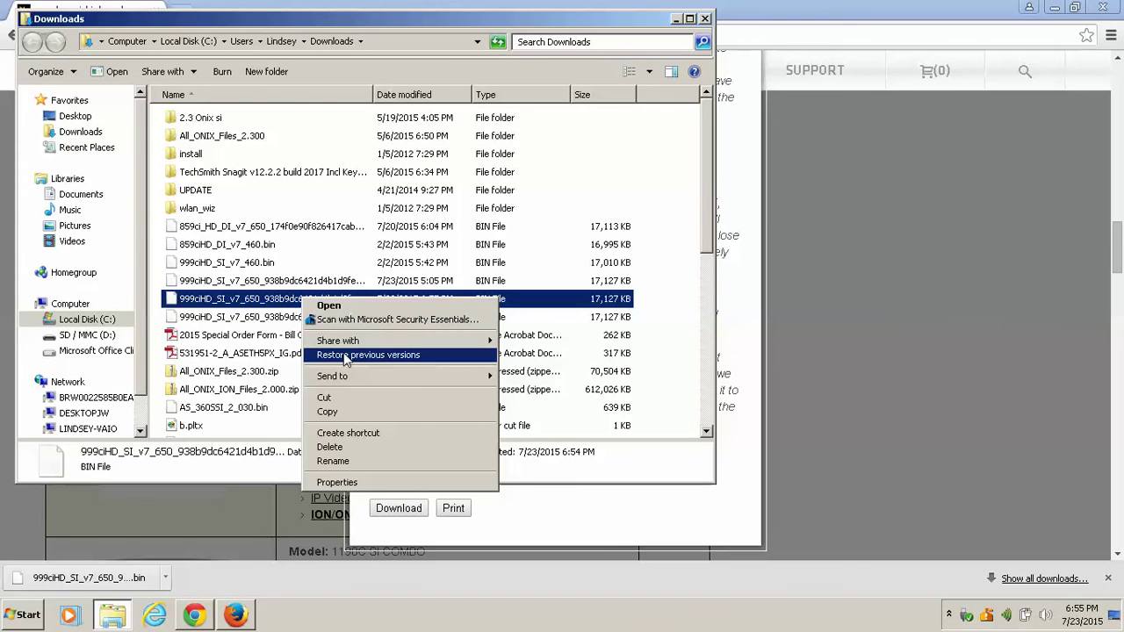
{"action": "mouse_move", "coordinate": [367, 377]}
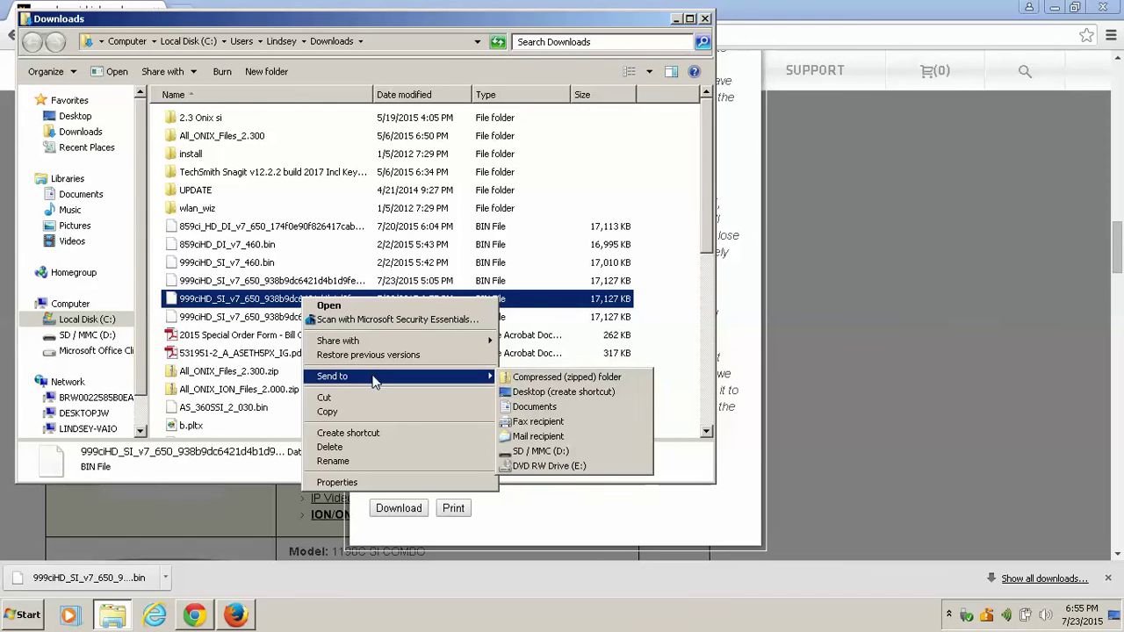
{"action": "left_click", "coordinate": [534, 452]}
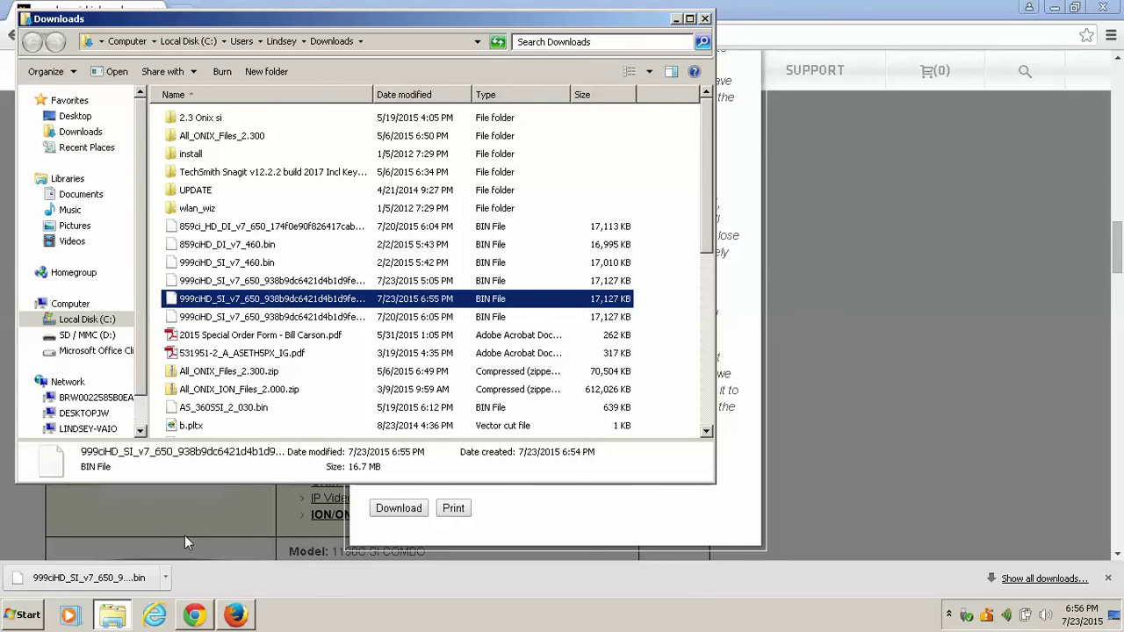
{"action": "left_click", "coordinate": [705, 19]}
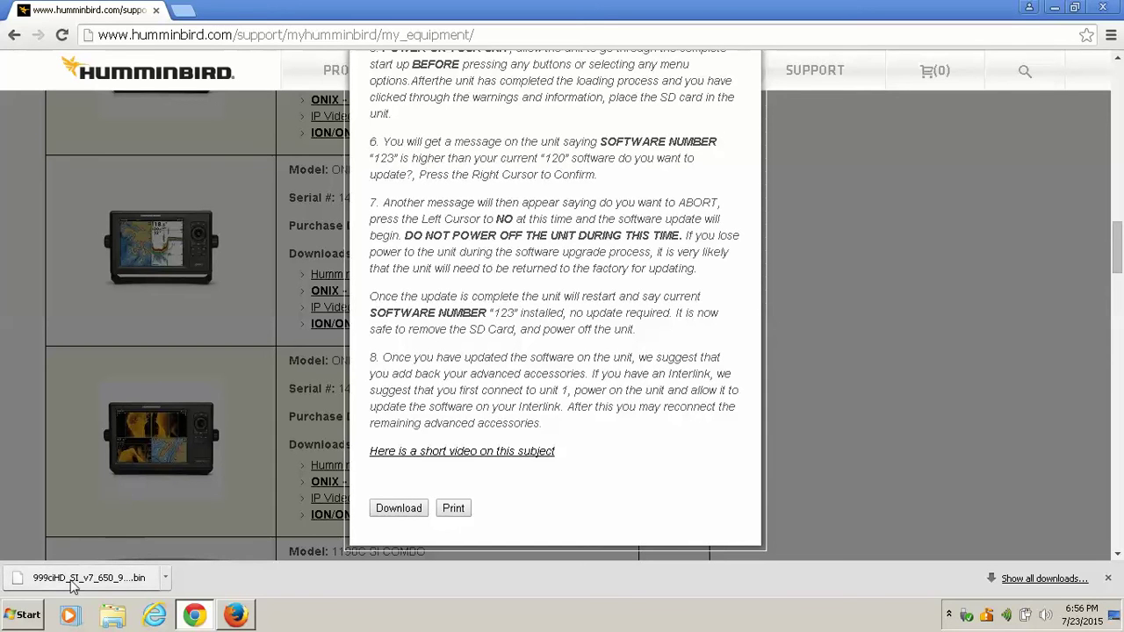
Reopen the downloaded .bin file's folder and menu, then return to Chrome and launch Firefox
{"action": "left_click", "coordinate": [166, 578]}
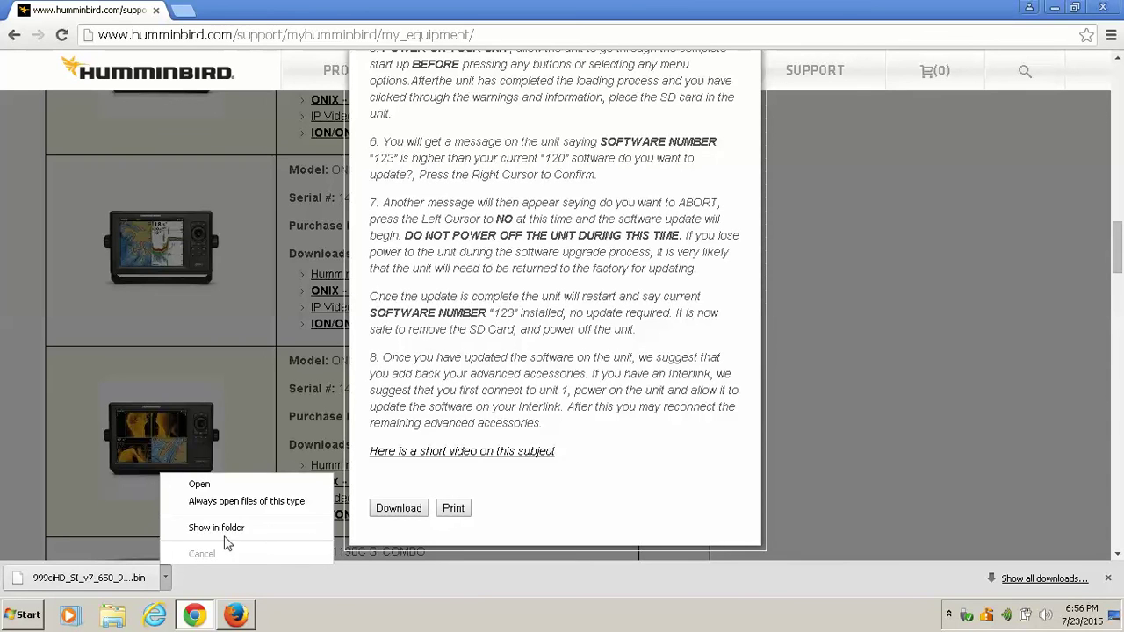
{"action": "left_click", "coordinate": [247, 528]}
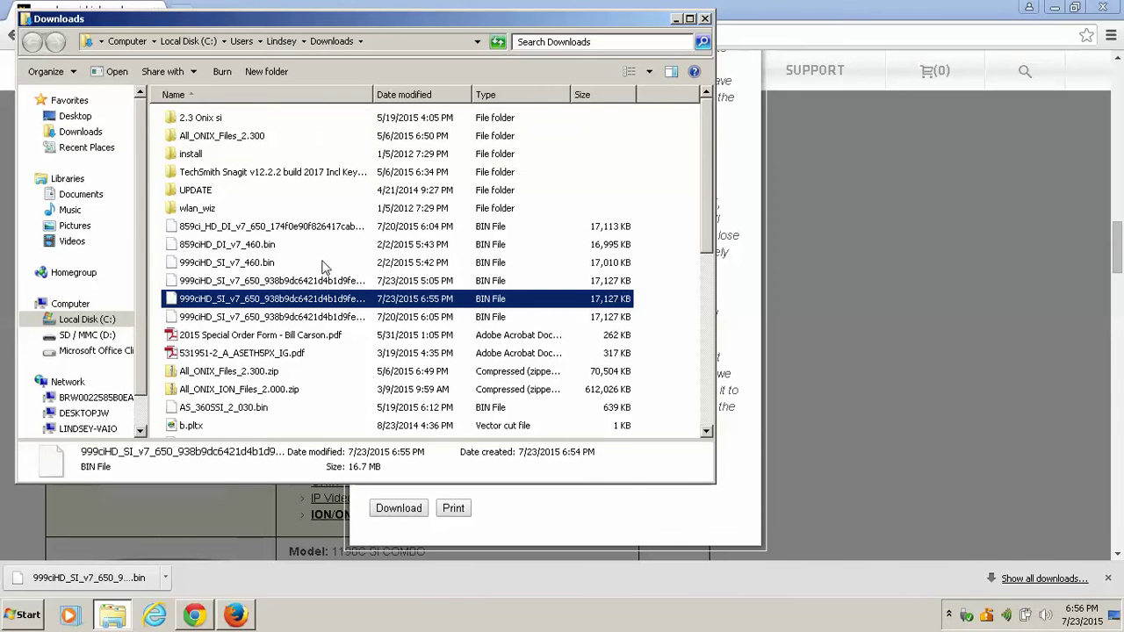
{"action": "right_click", "coordinate": [323, 302]}
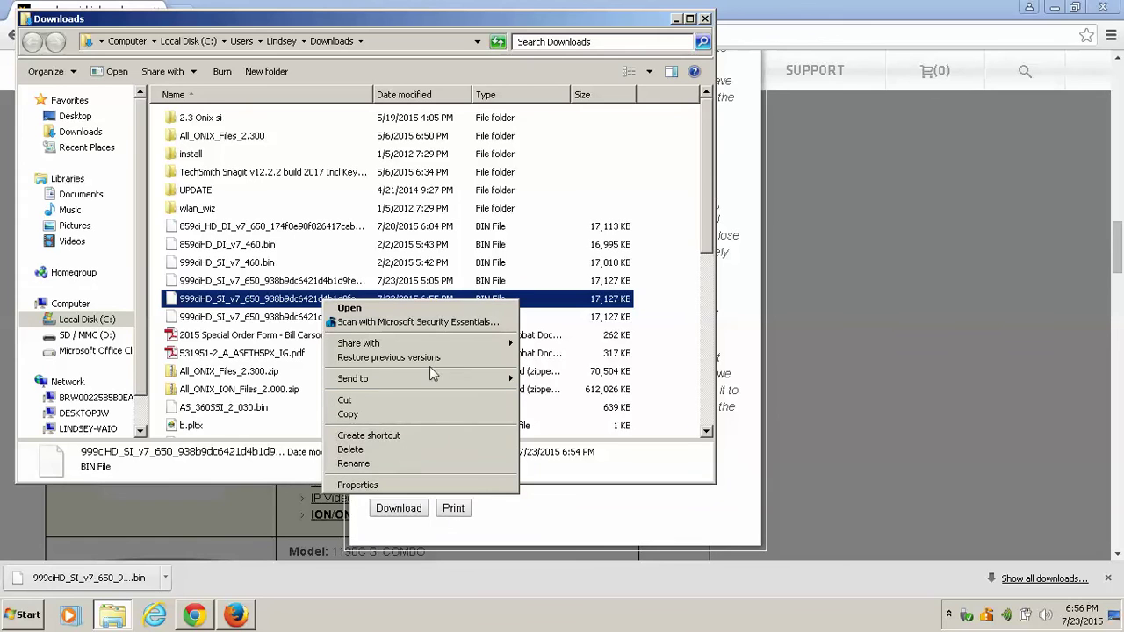
{"action": "mouse_move", "coordinate": [430, 380]}
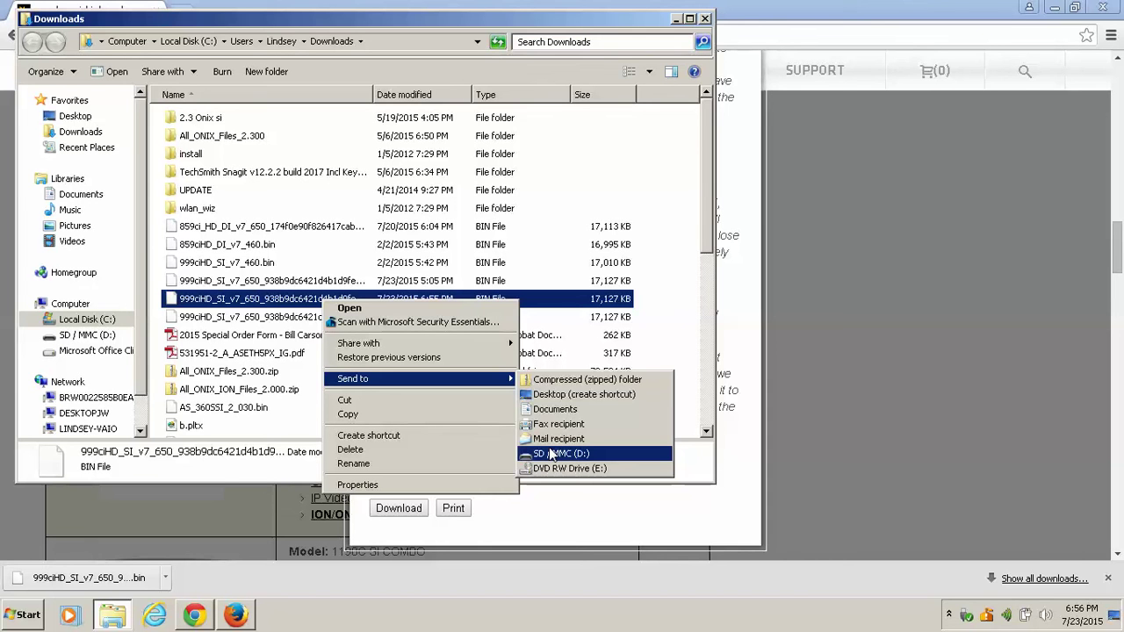
{"action": "left_click", "coordinate": [948, 336]}
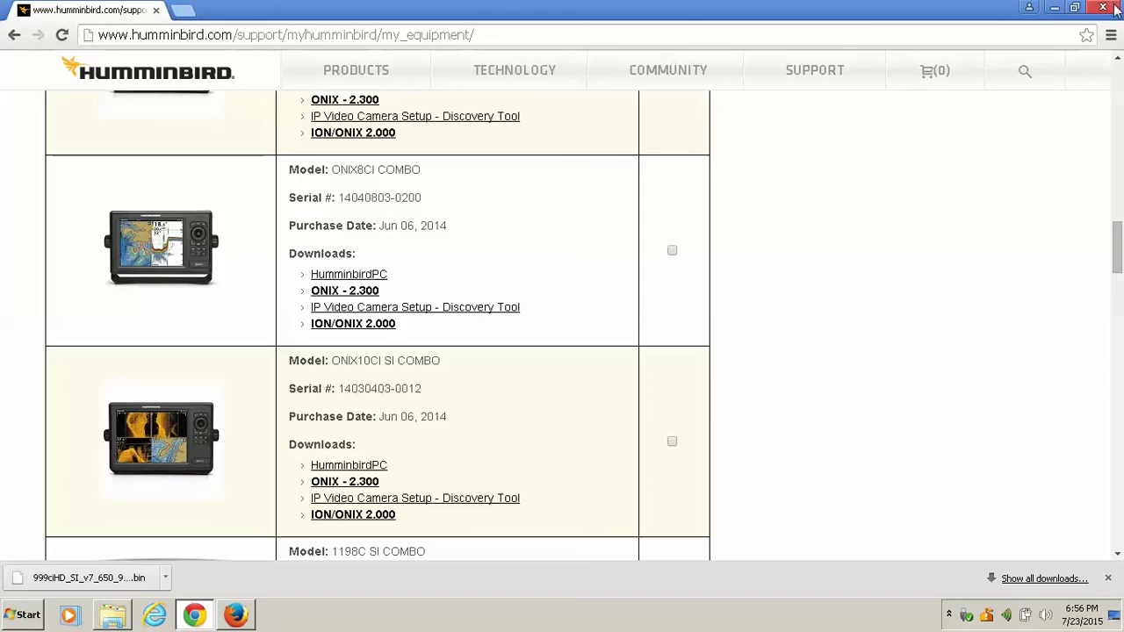
{"action": "left_click", "coordinate": [235, 615]}
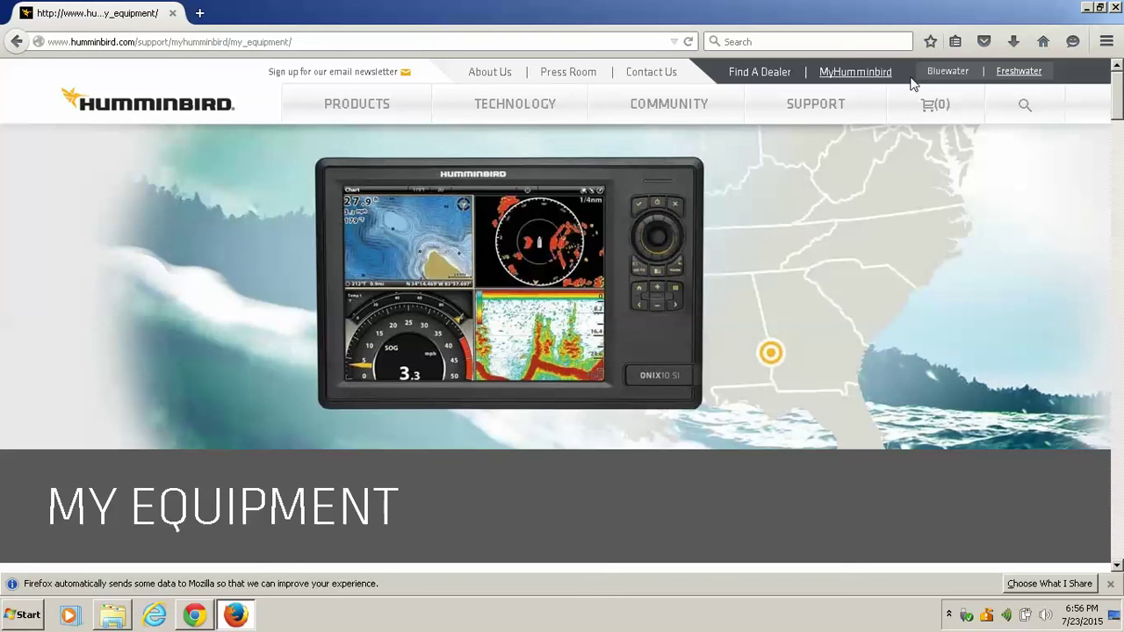
Scroll to My Equipment in Firefox and open the 999ci HD SI Combo download details
{"action": "scroll", "coordinate": [1120, 96], "scroll_direction": "down", "scroll_amount": 5}
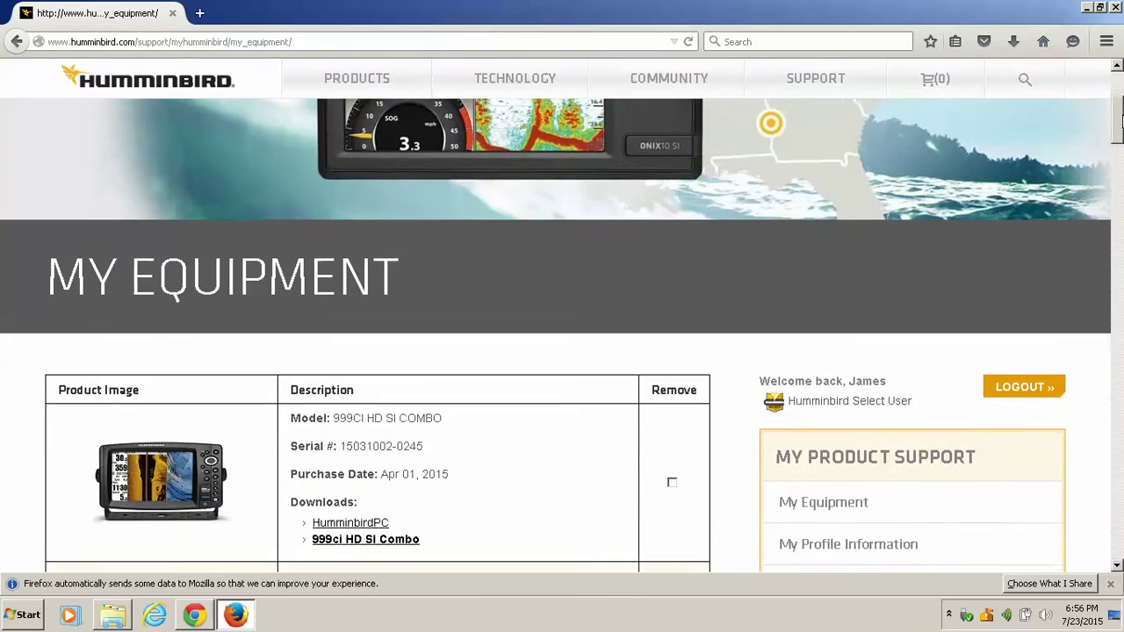
{"action": "scroll", "coordinate": [562, 336], "scroll_direction": "down", "scroll_amount": 1}
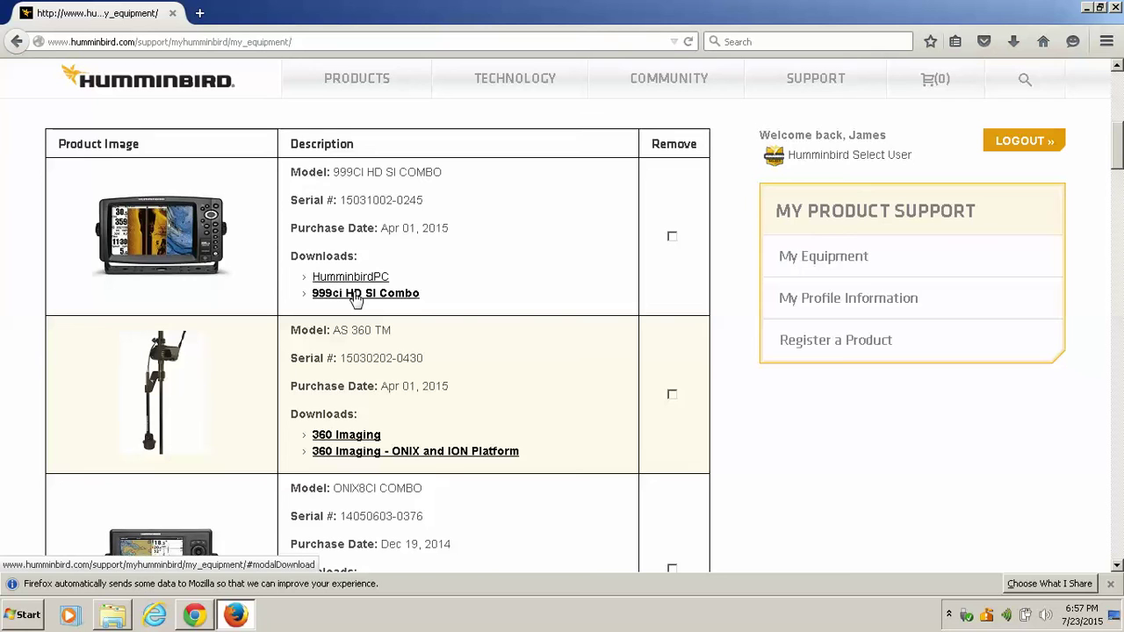
{"action": "left_click", "coordinate": [356, 295]}
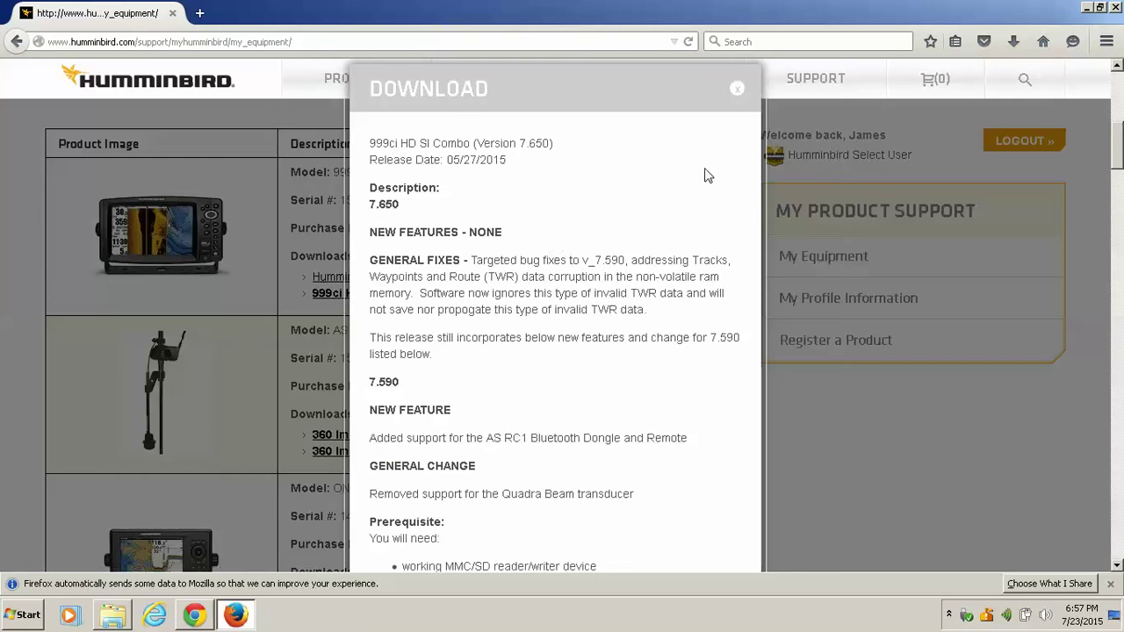
Scroll the 999ci HD SI Combo update notes to the end and start the firmware download
{"action": "left_click_drag", "start_coordinate": [1120, 132], "coordinate": [1120, 279]}
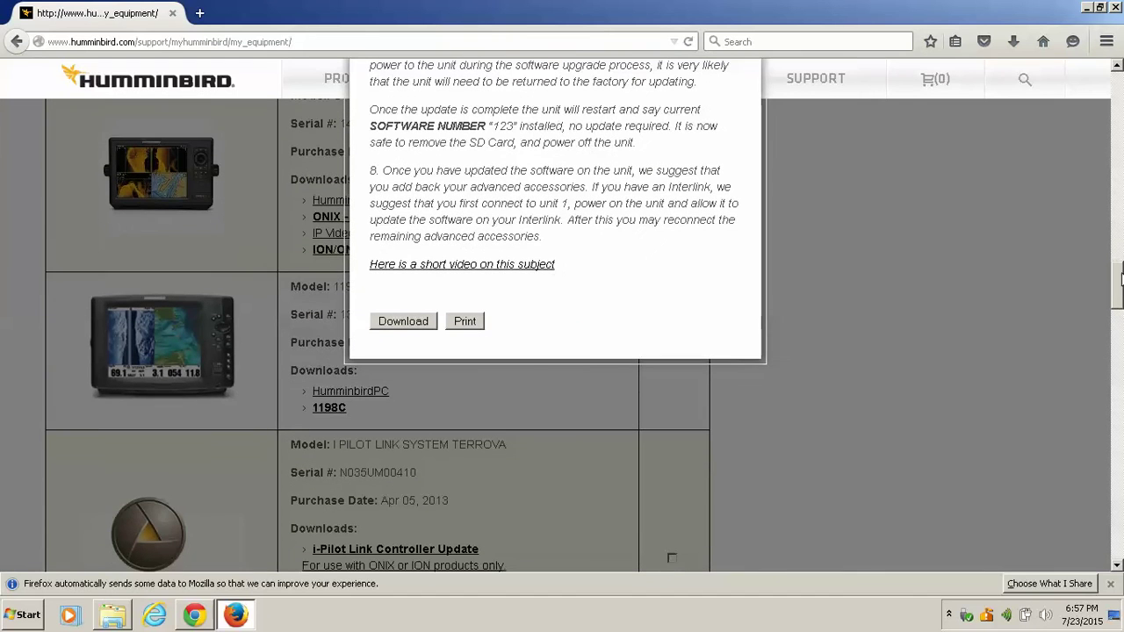
{"action": "left_click", "coordinate": [413, 322]}
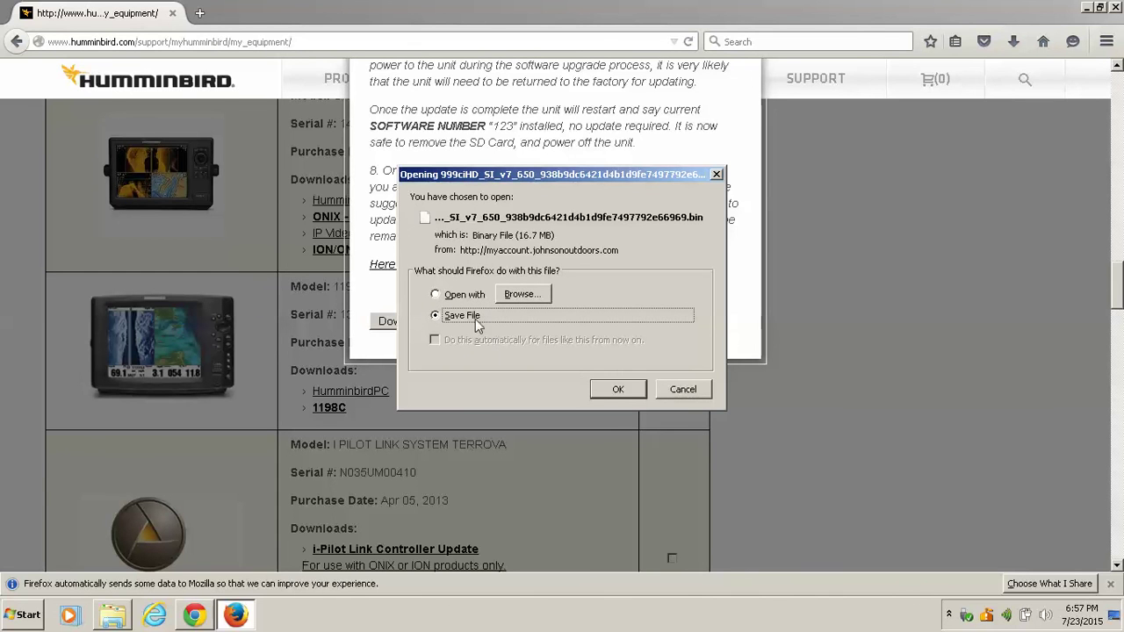
Save the 16.7 MB 999ciHD_SI_v7_650 .bin file and show Firefox's full downloads list
{"action": "left_click", "coordinate": [619, 391]}
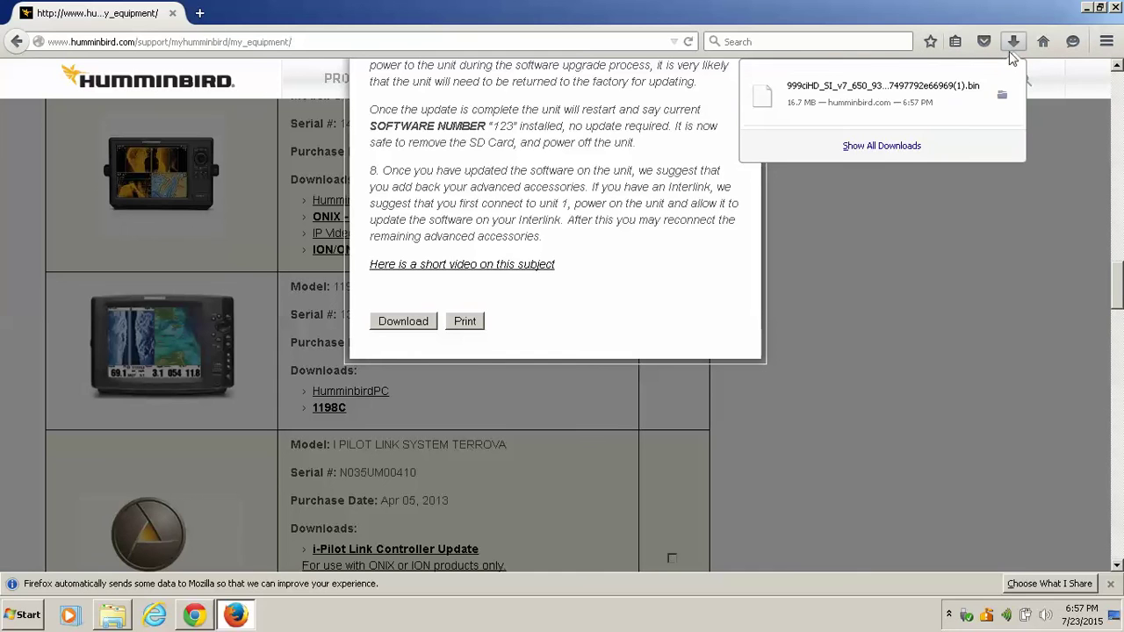
{"action": "left_click", "coordinate": [883, 148]}
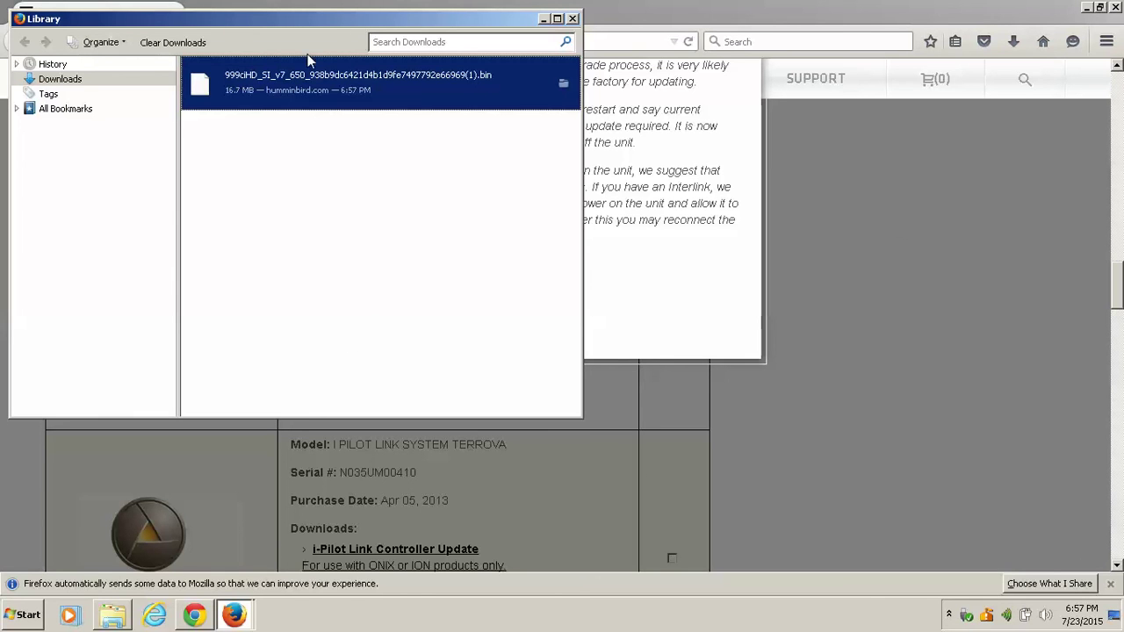
Show the downloaded 999ciHD_SI_v7_650 (1).bin firmware in its Downloads folder in Windows Explorer
{"action": "right_click", "coordinate": [302, 79]}
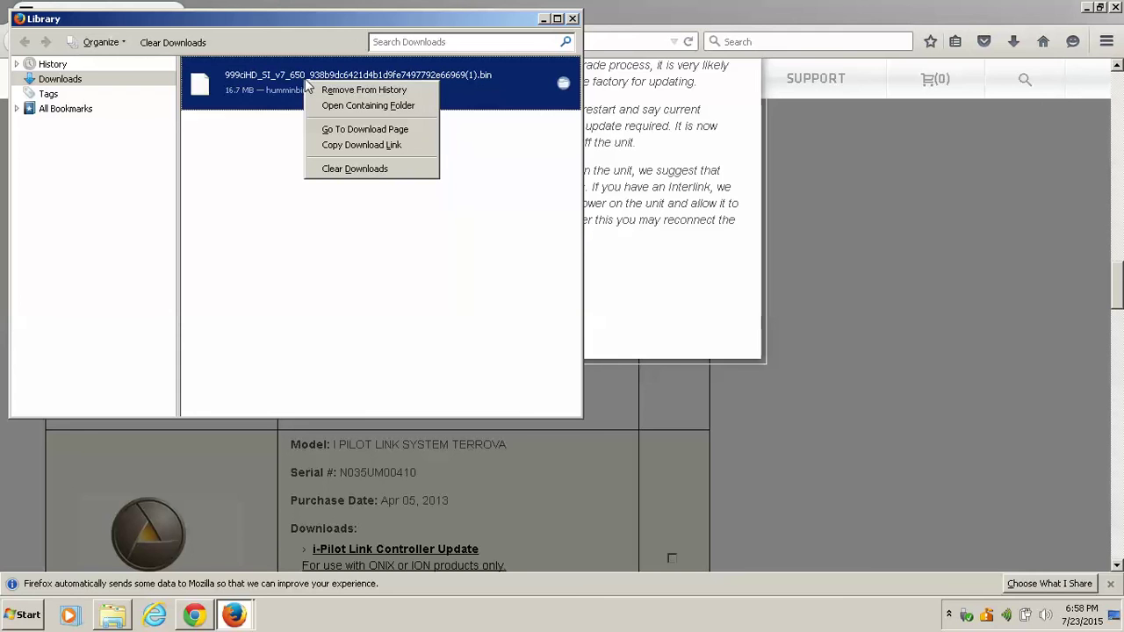
{"action": "left_click", "coordinate": [355, 105]}
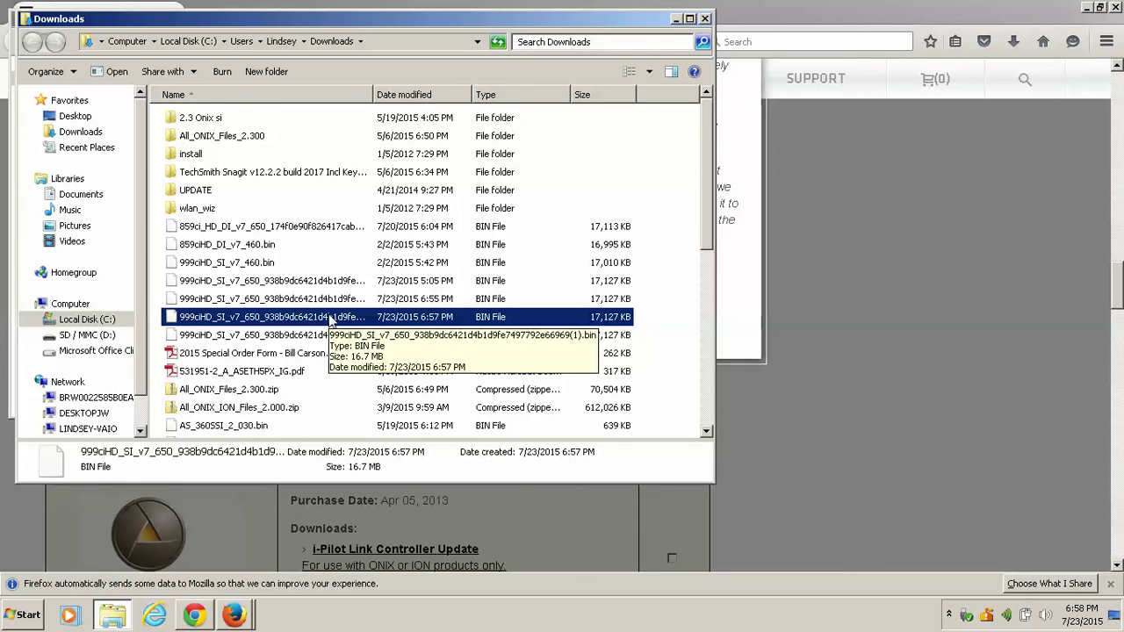
Dismiss the .bin file's Send to menu without sending it, and close the Firefox downloads library
{"action": "right_click", "coordinate": [331, 321]}
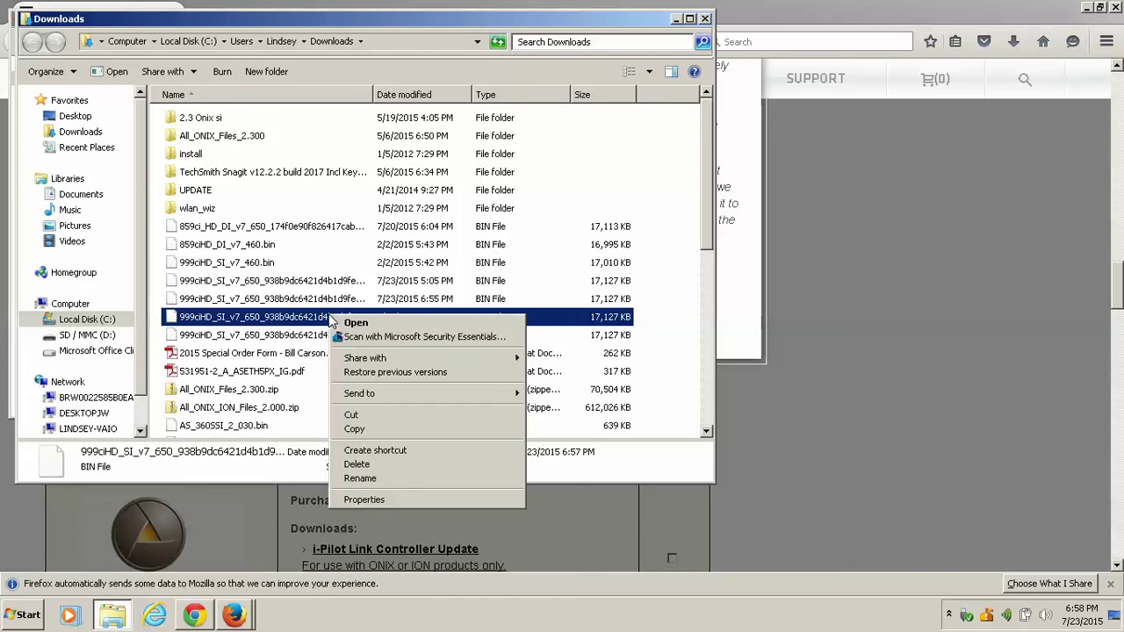
{"action": "mouse_move", "coordinate": [417, 399]}
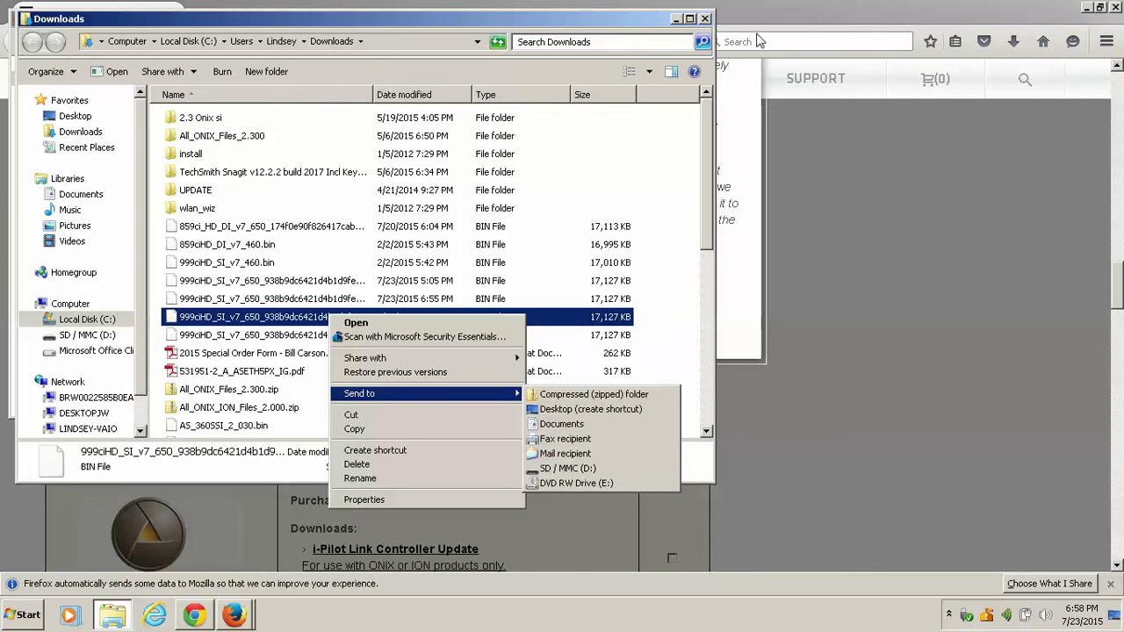
{"action": "left_click", "coordinate": [704, 20]}
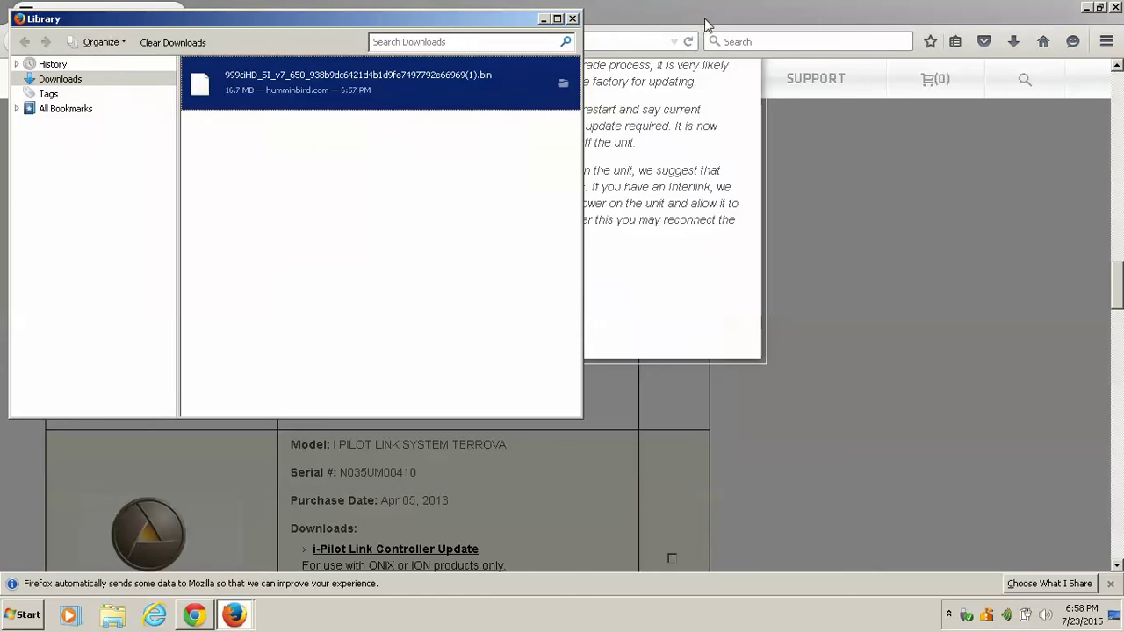
{"action": "left_click", "coordinate": [571, 19]}
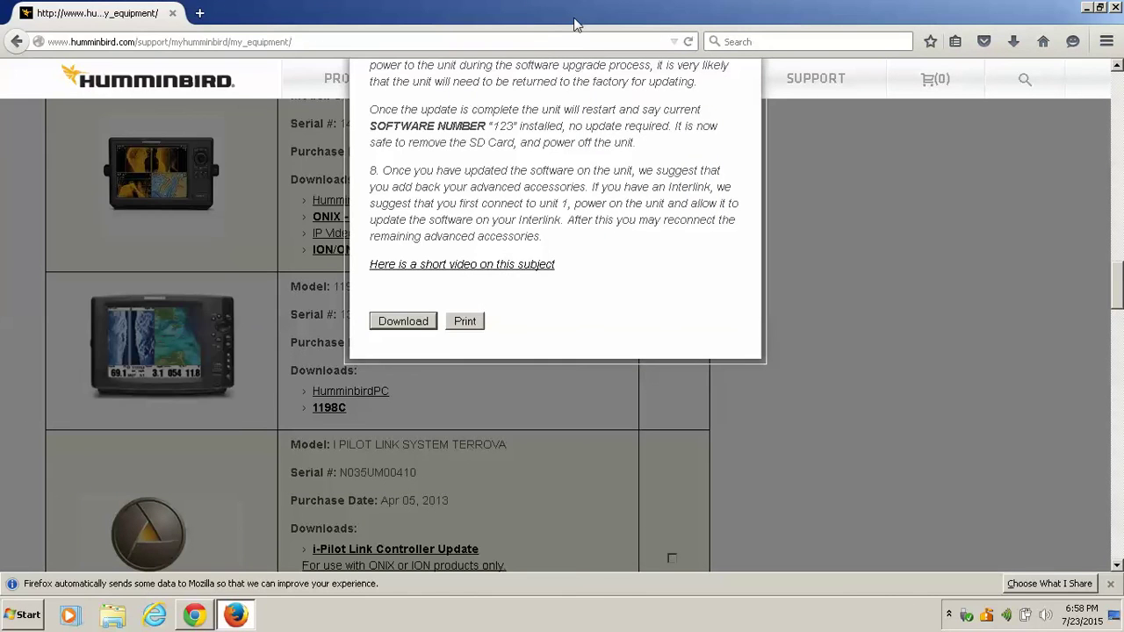
Save a second copy, 999ciHD_SI_v7_650 (2).bin, and list both downloads in the Library window
{"action": "left_click", "coordinate": [403, 321]}
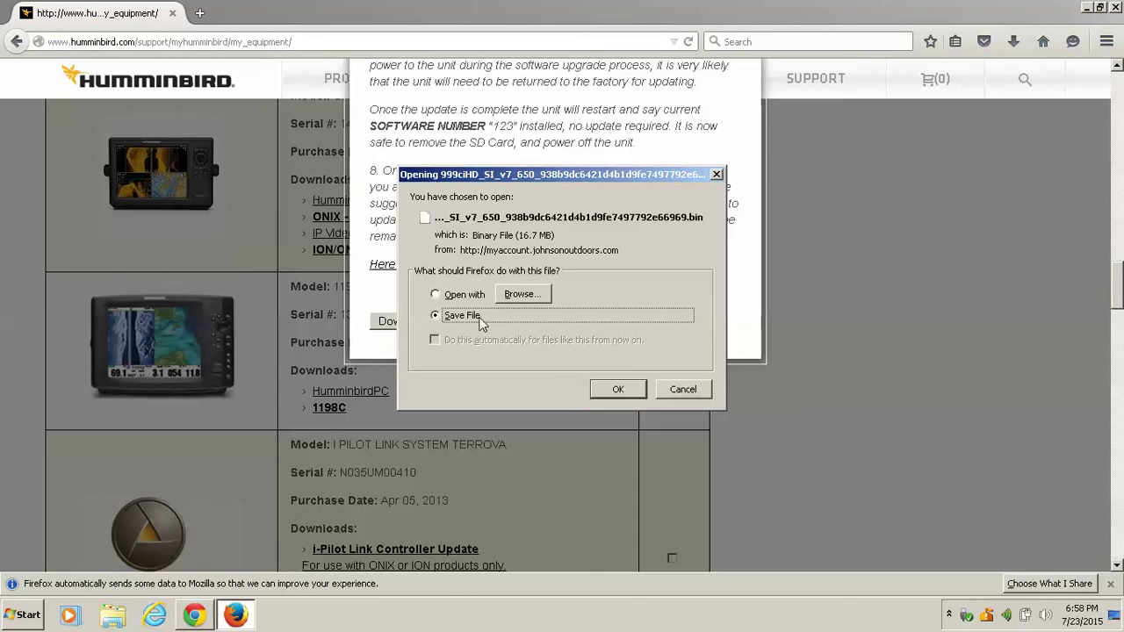
{"action": "left_click", "coordinate": [624, 390]}
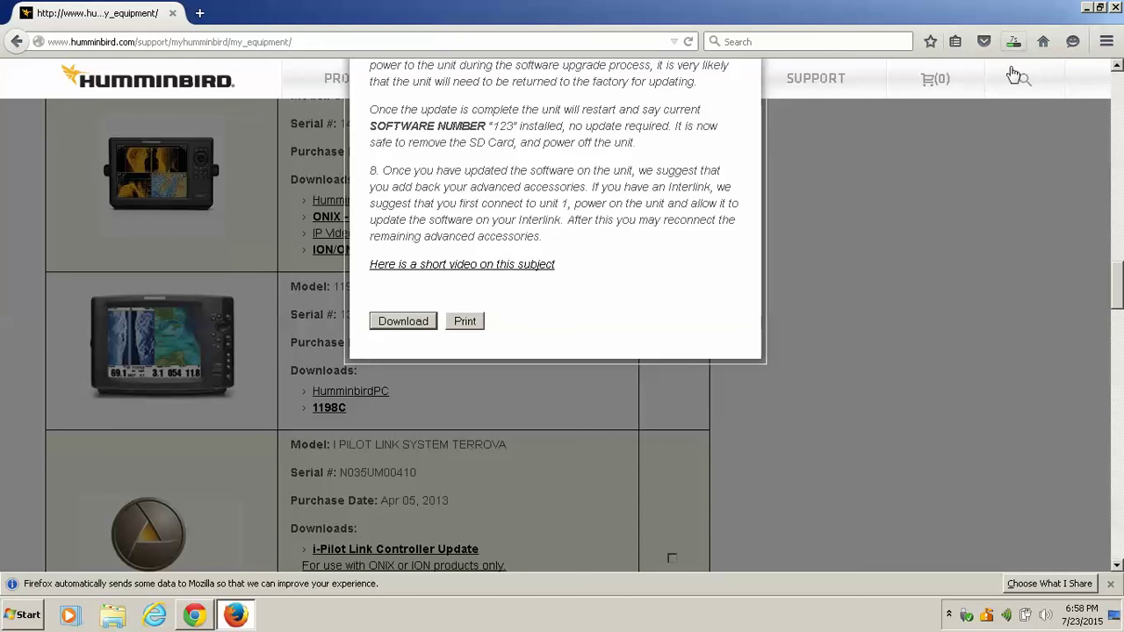
{"action": "mouse_move", "coordinate": [1019, 68]}
{"action": "left_click", "coordinate": [1014, 43]}
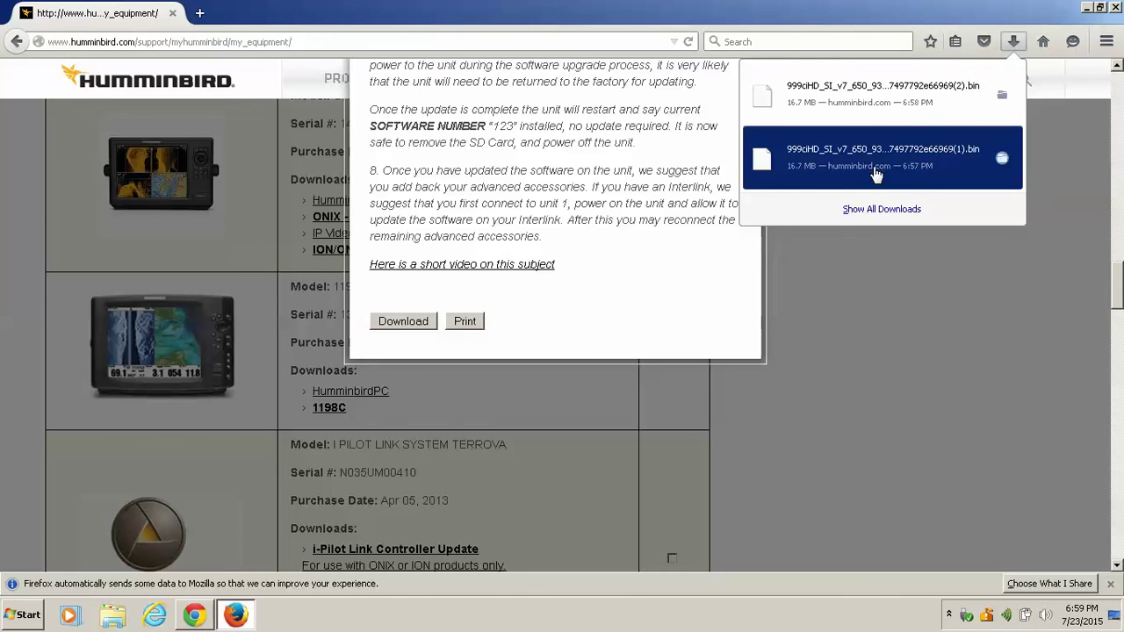
{"action": "left_click", "coordinate": [874, 213]}
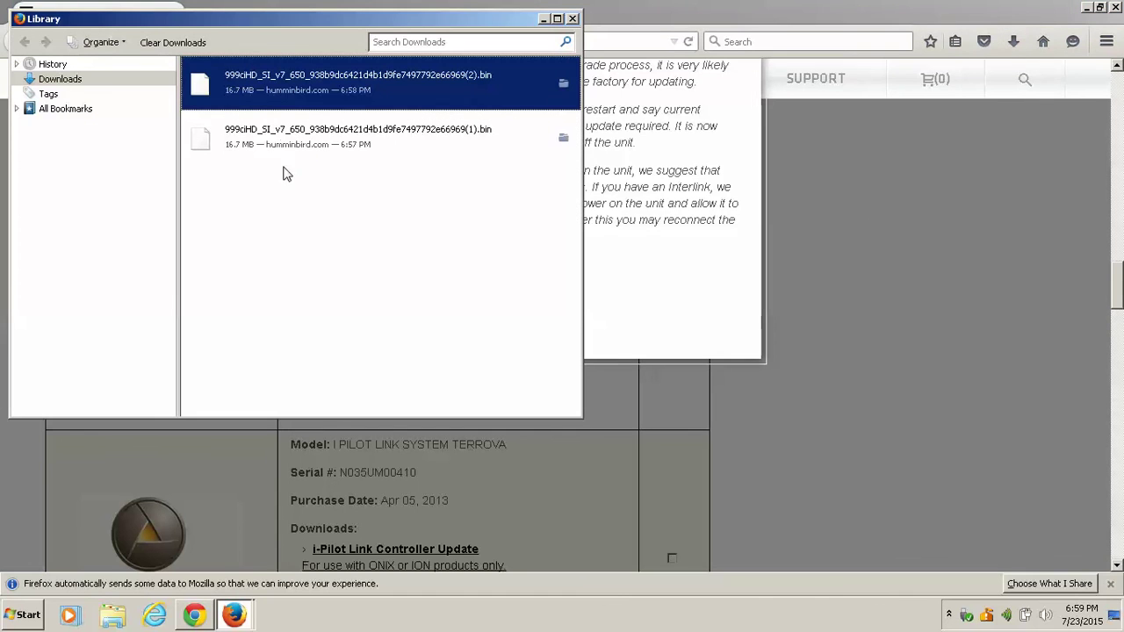
Send the newest 999ciHD_SI_v7_650 (2).bin from Downloads to the SD / MMC (D:) card
{"action": "right_click", "coordinate": [296, 92]}
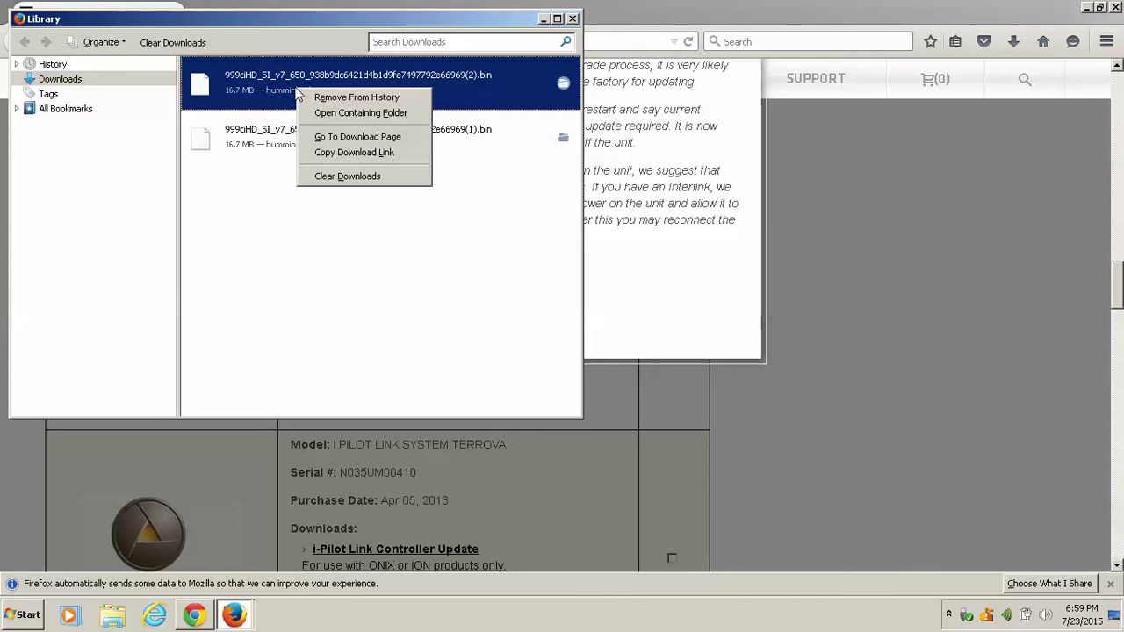
{"action": "left_click", "coordinate": [344, 117]}
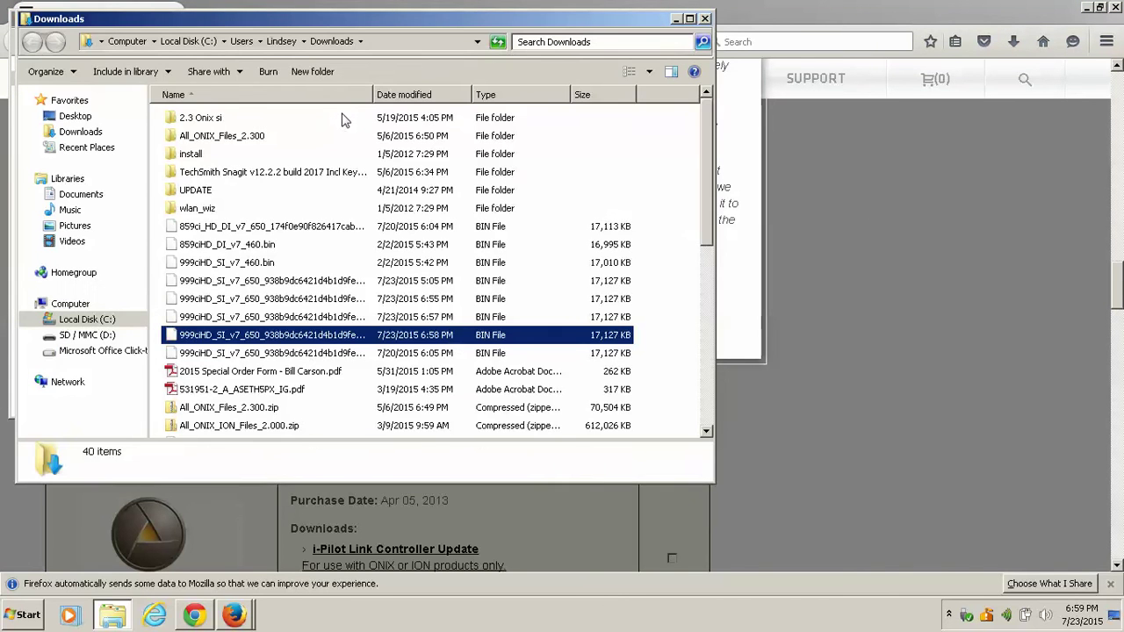
{"action": "right_click", "coordinate": [319, 342]}
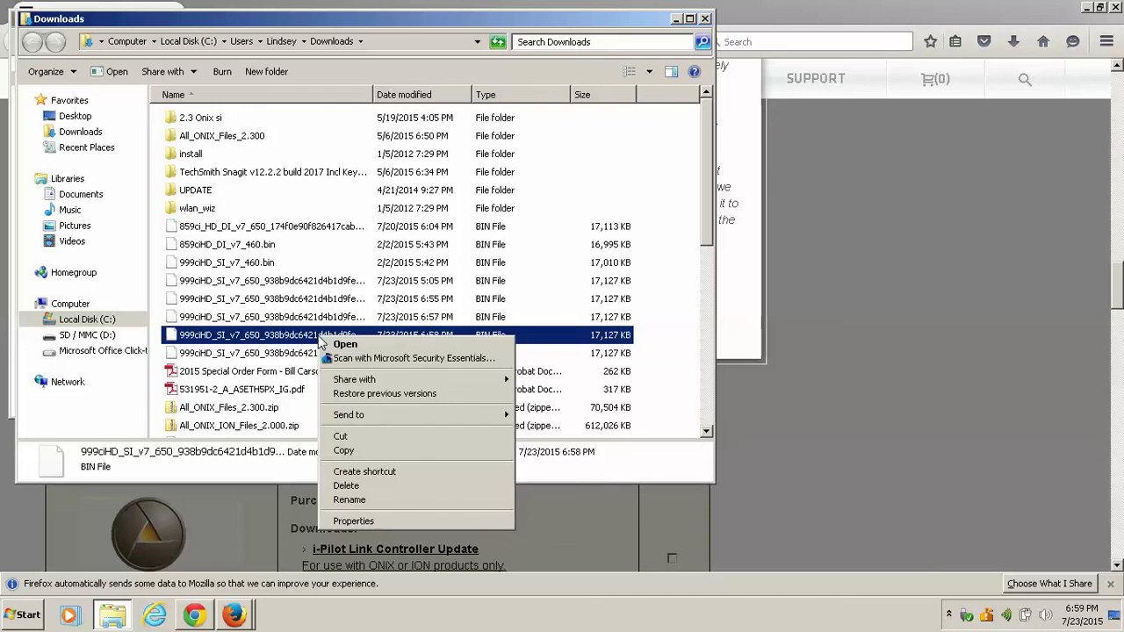
{"action": "mouse_move", "coordinate": [400, 416]}
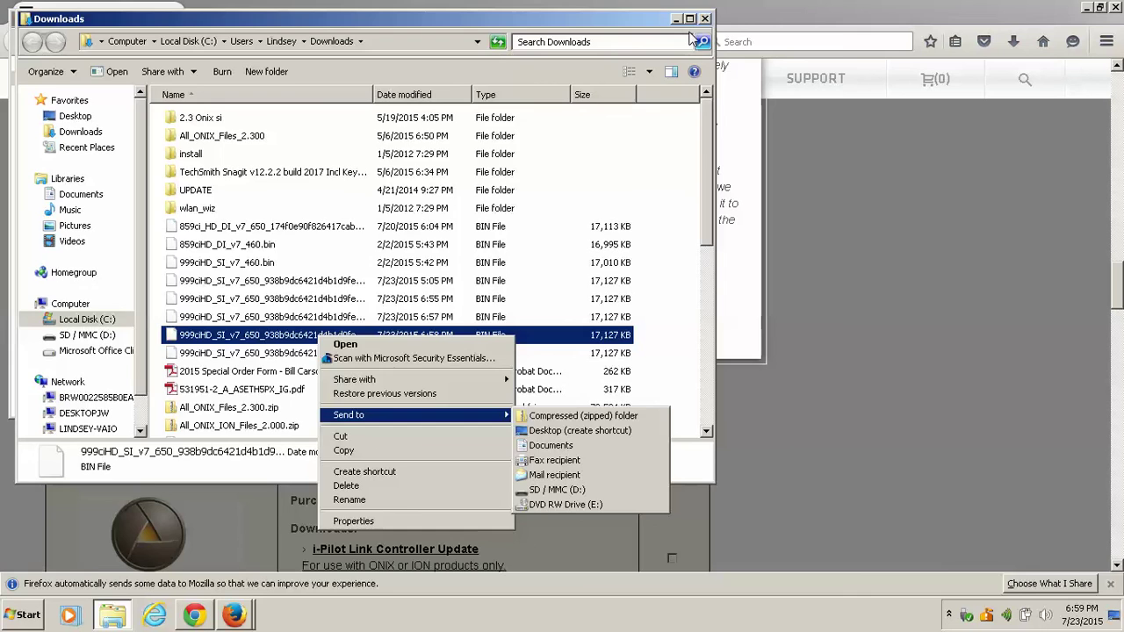
{"action": "left_click", "coordinate": [823, 276]}
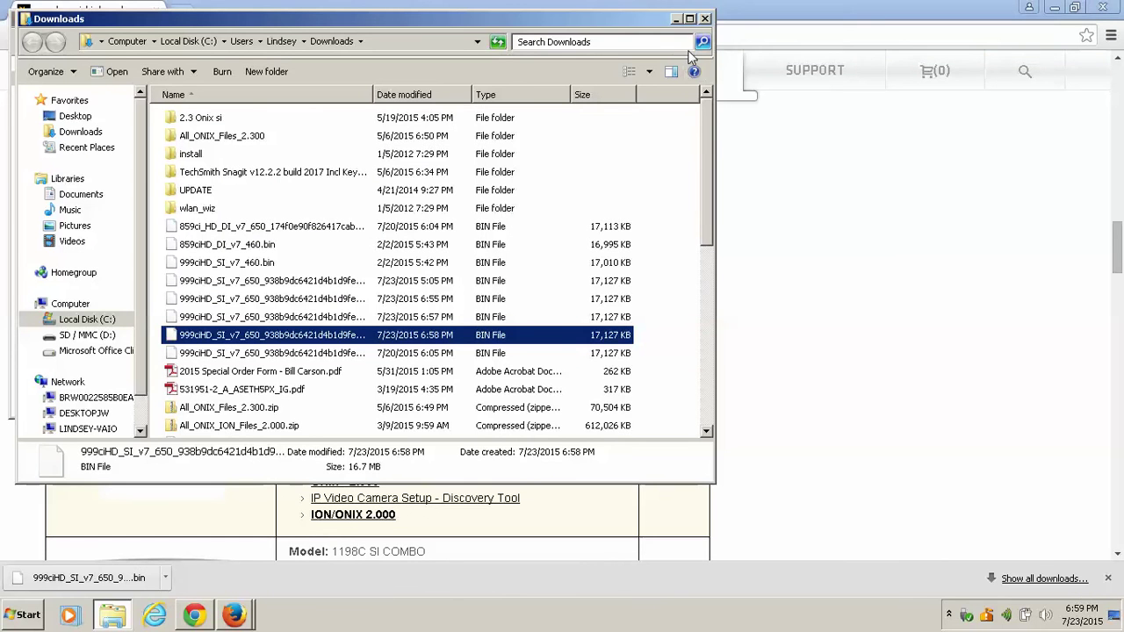
Close the Downloads folder and Library windows, minimise the browser, and show the Start menu
{"action": "left_click", "coordinate": [705, 19]}
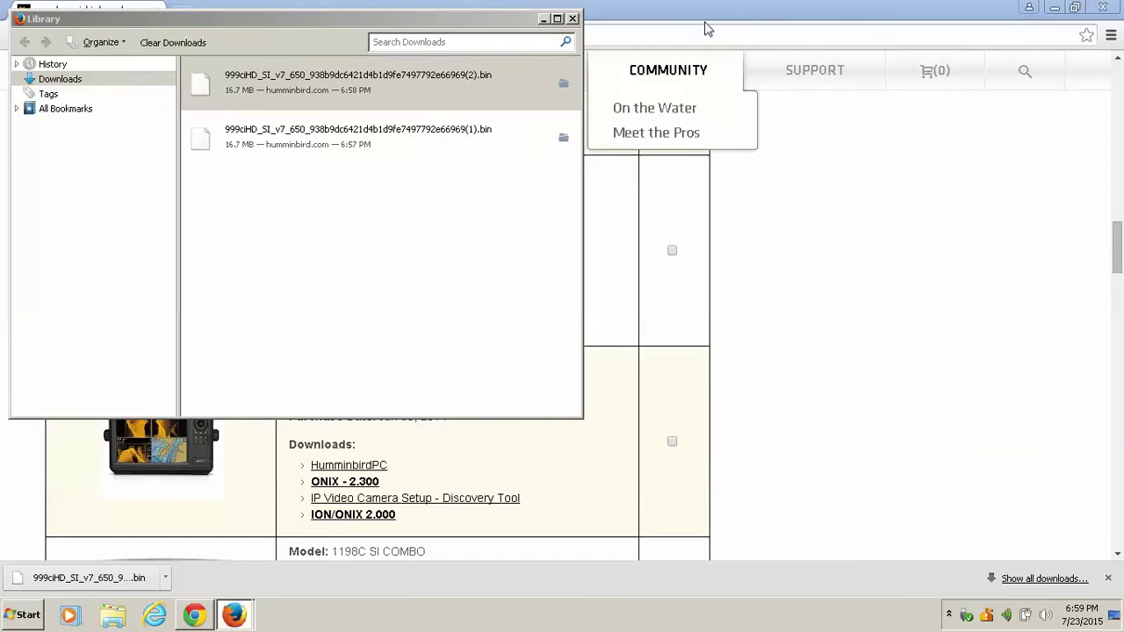
{"action": "left_click", "coordinate": [571, 18]}
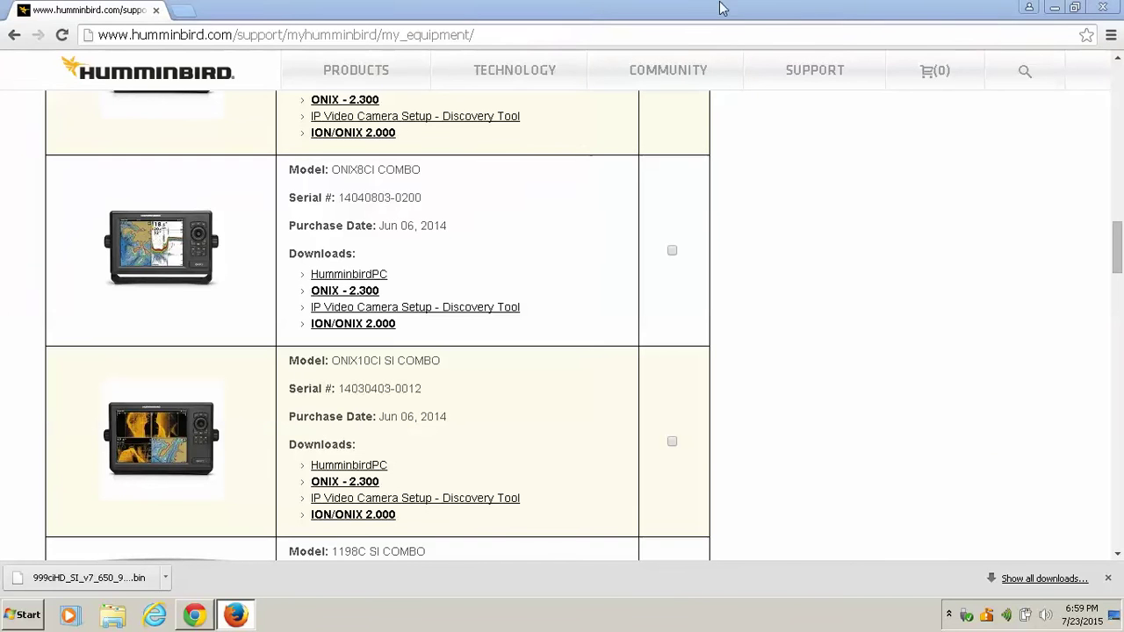
{"action": "left_click", "coordinate": [1053, 9]}
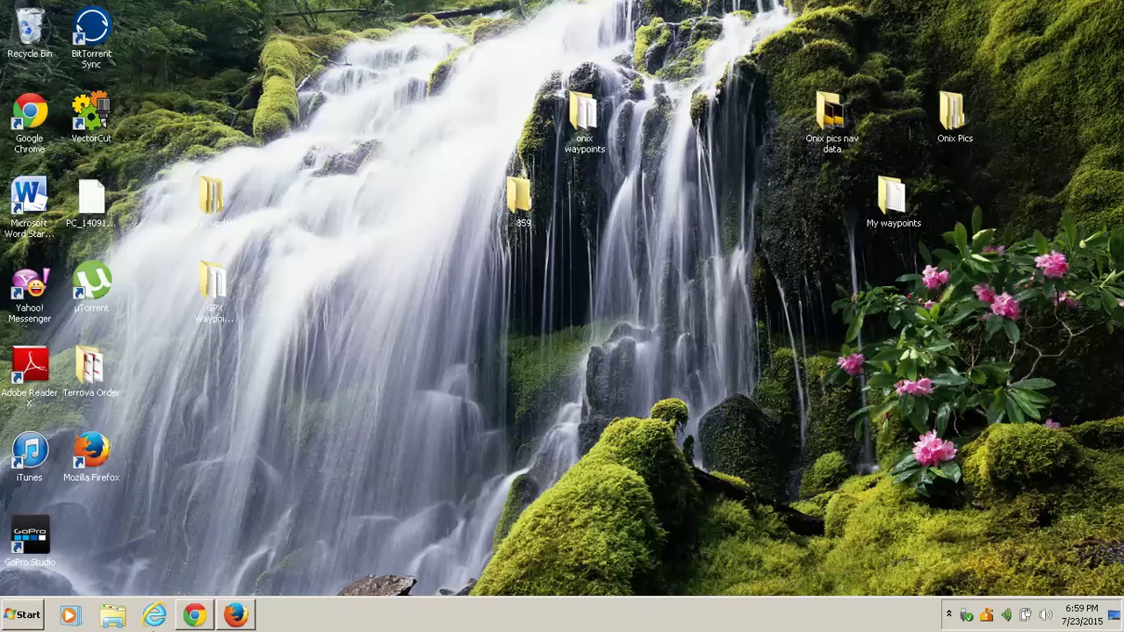
{"action": "left_click", "coordinate": [26, 617]}
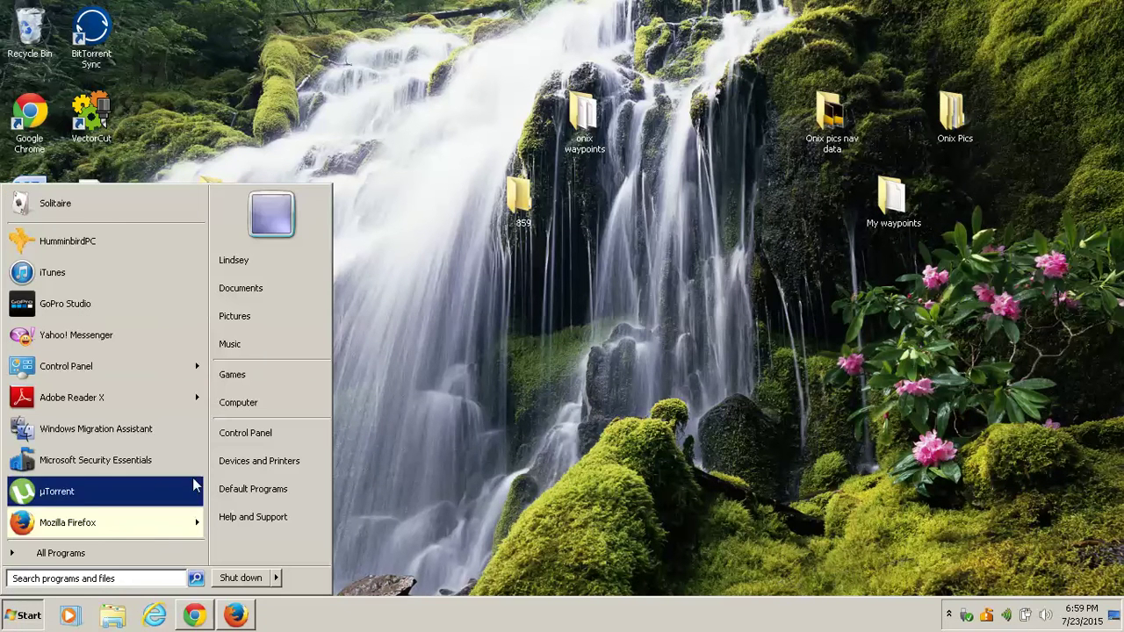
Check via Computer that SD / MMC (D:) holds only 999ciHD_SI_v7_650 (2).bin, then close it
{"action": "left_click", "coordinate": [268, 402]}
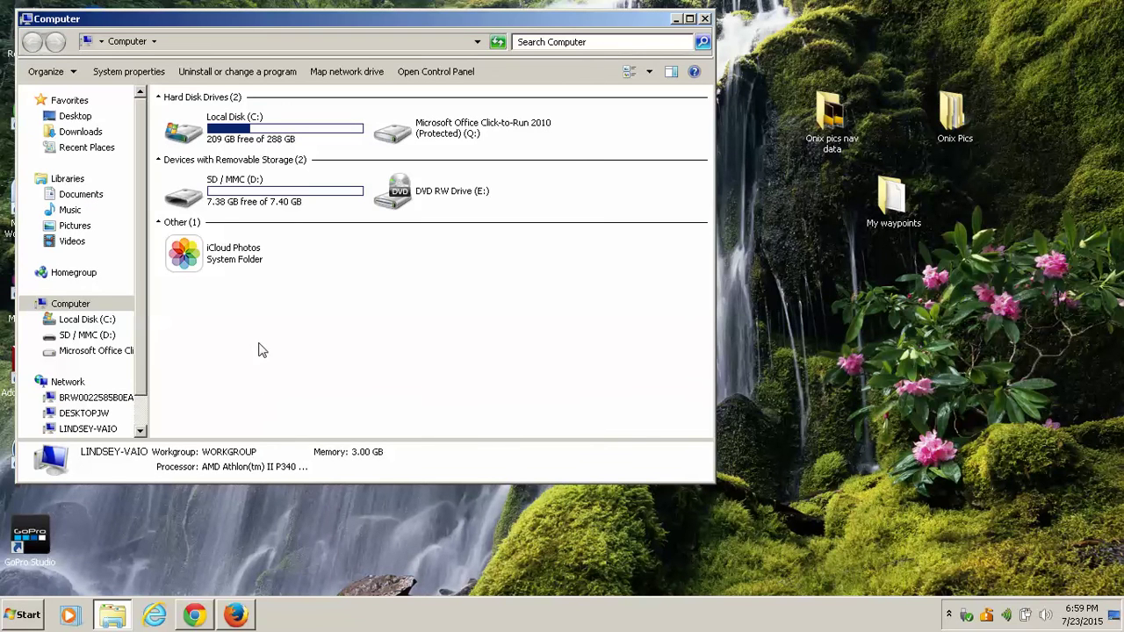
{"action": "left_click", "coordinate": [224, 200]}
{"action": "double_click", "coordinate": [224, 200]}
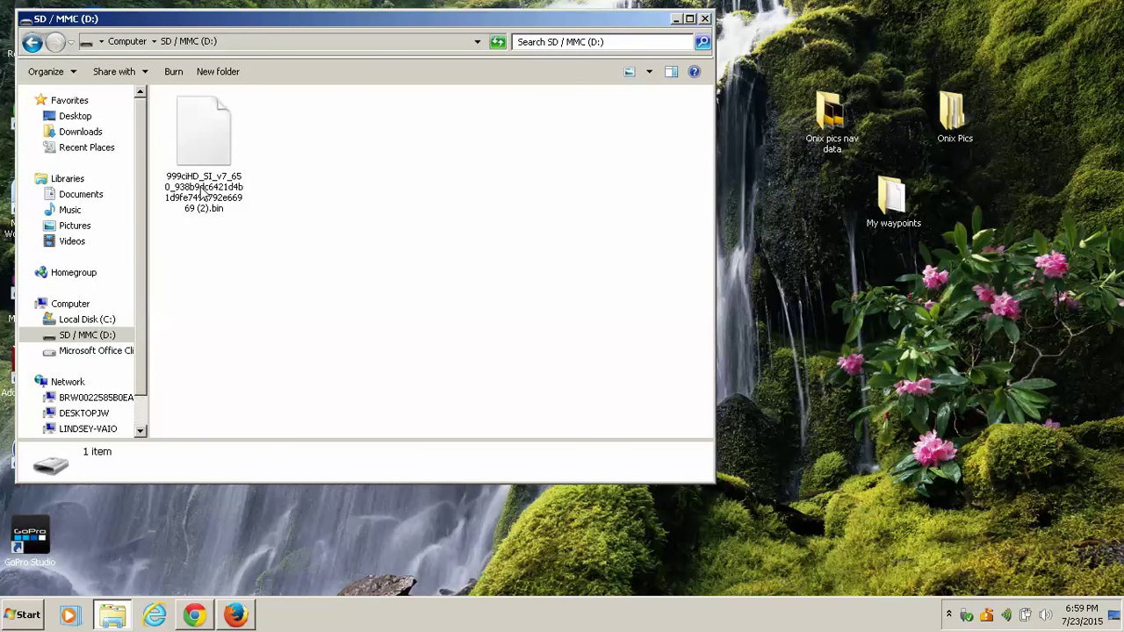
{"action": "left_click", "coordinate": [704, 19]}
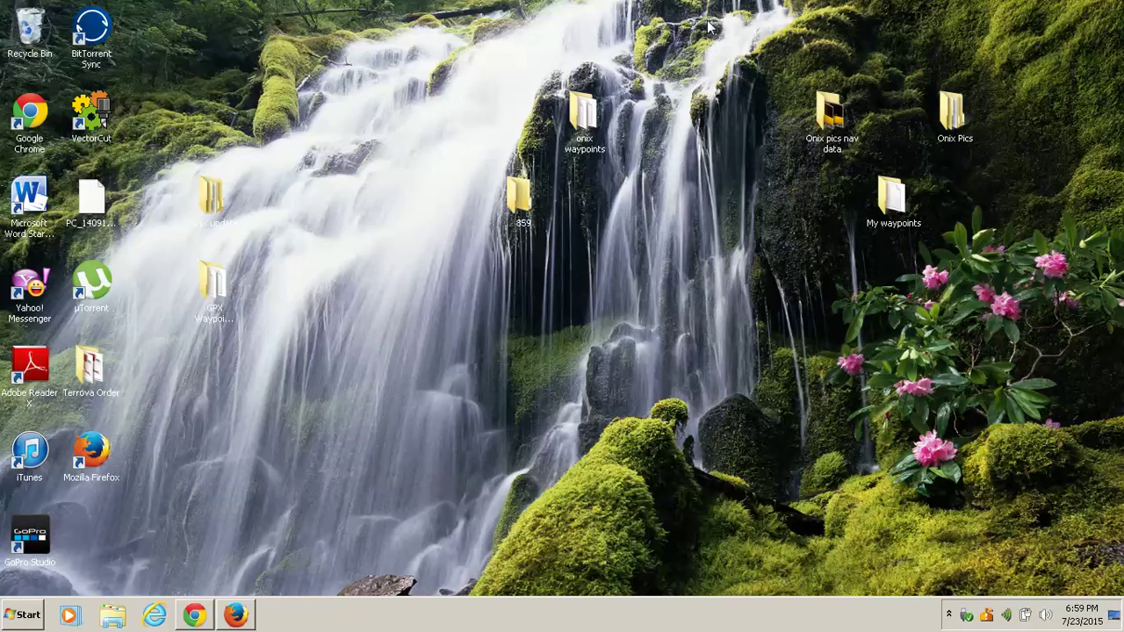